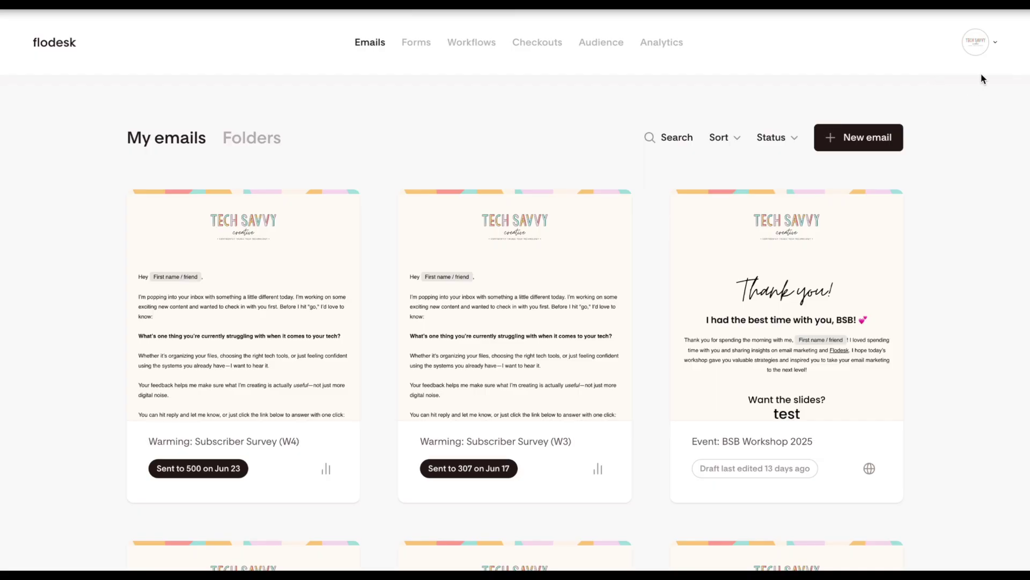
Step: Open the account dropdown from the profile avatar at the top right
click(977, 44)
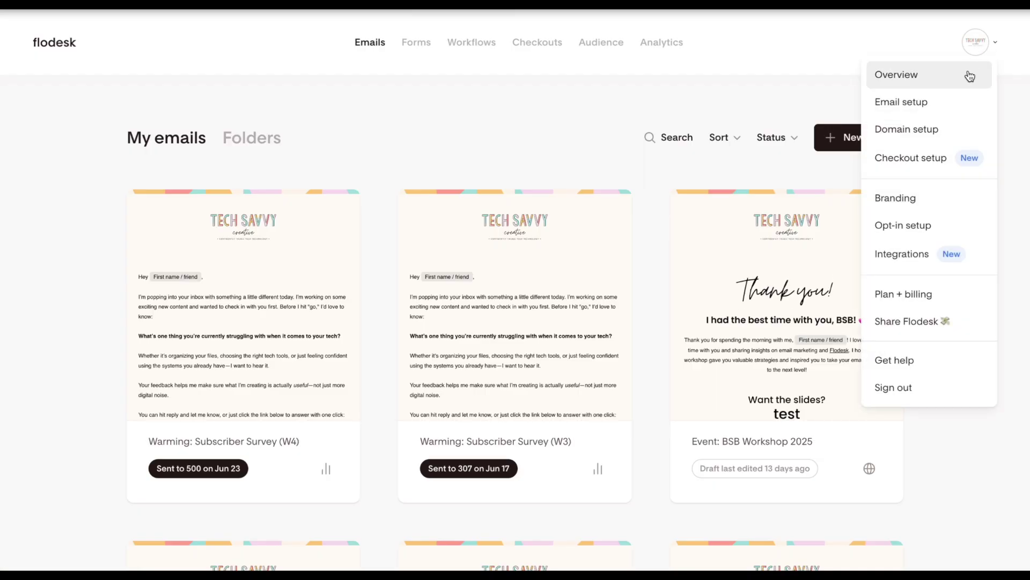
Step: Open the Overview page showing account details, subdomain handle, Central Time timezone and password
click(973, 73)
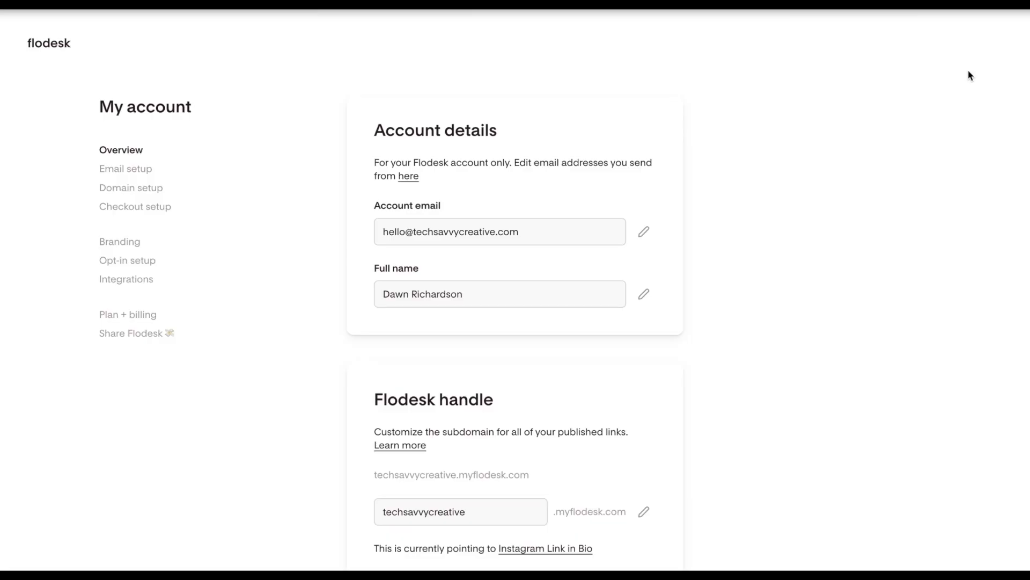
scroll(969, 71, down, 1)
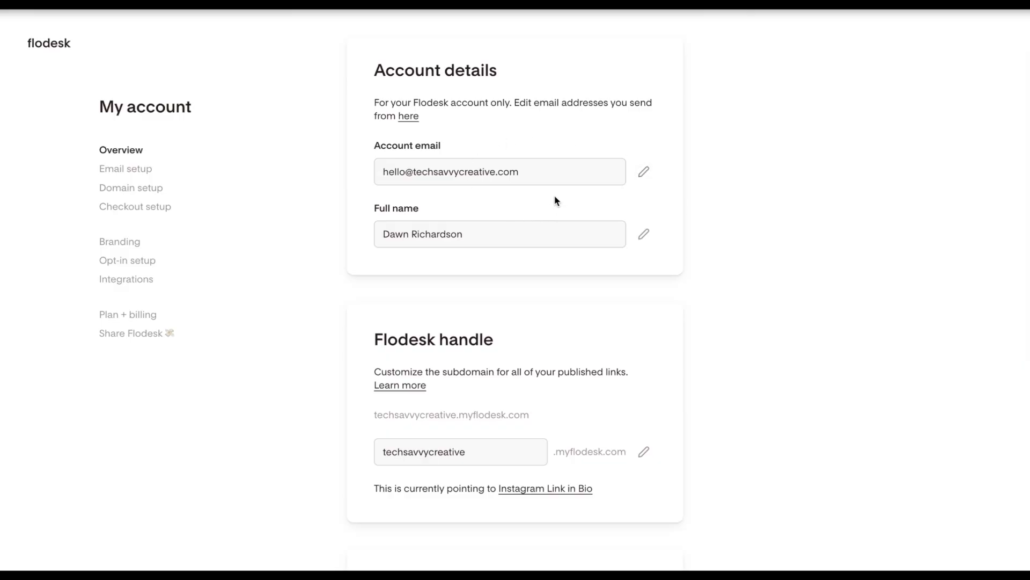
scroll(555, 200, down, 1)
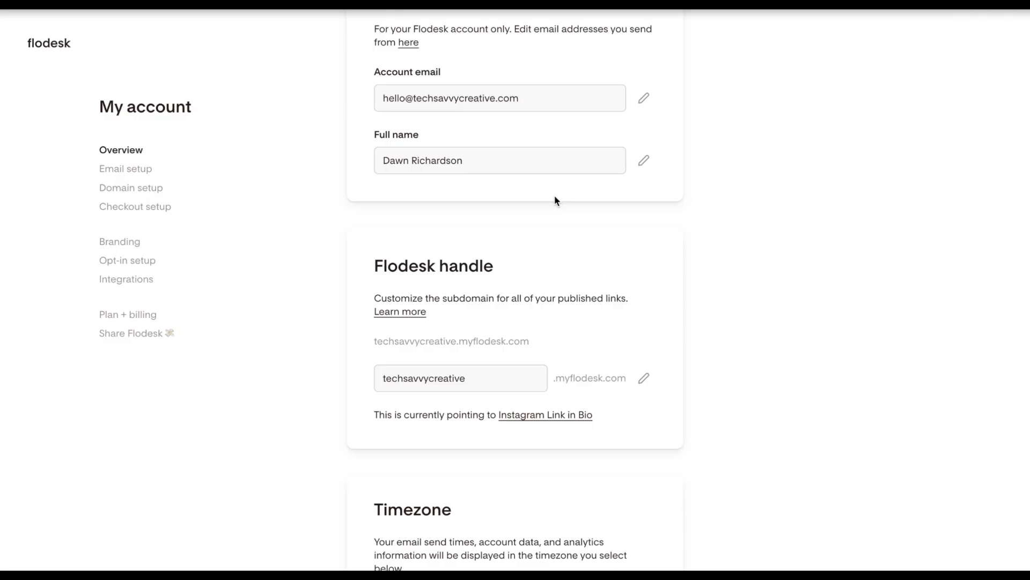
scroll(555, 200, down, 2)
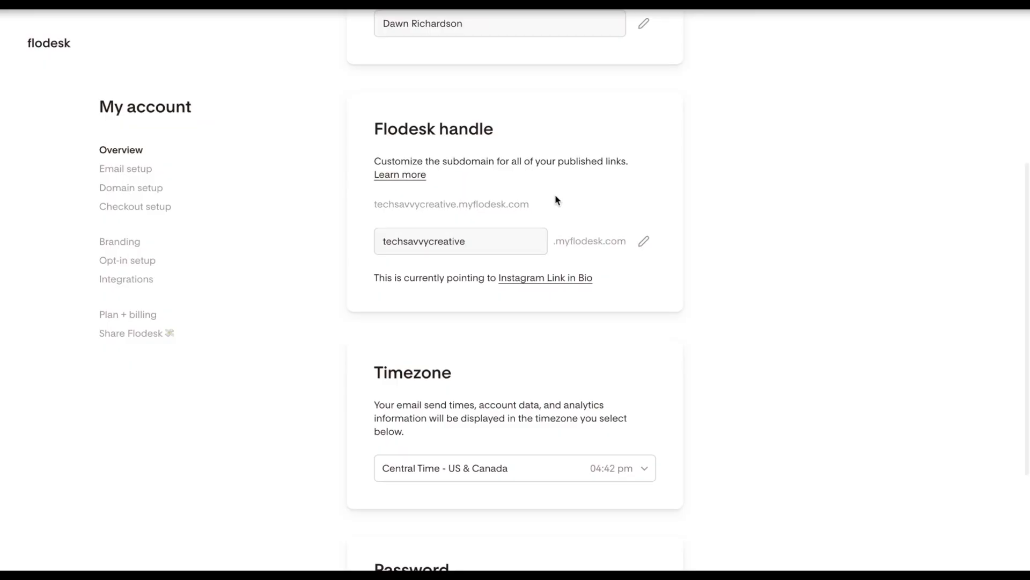
scroll(556, 196, down, 1)
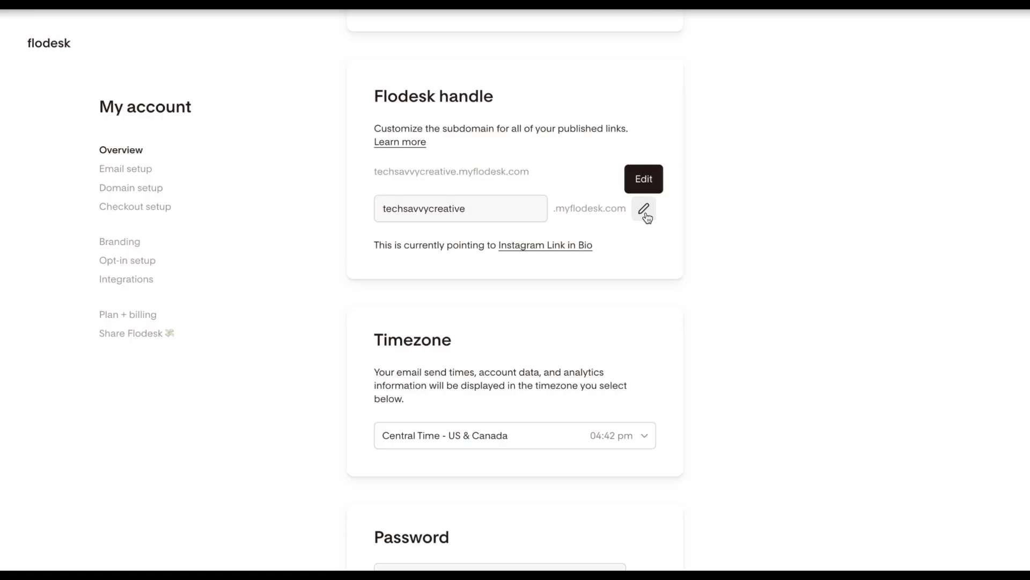
scroll(645, 214, down, 2)
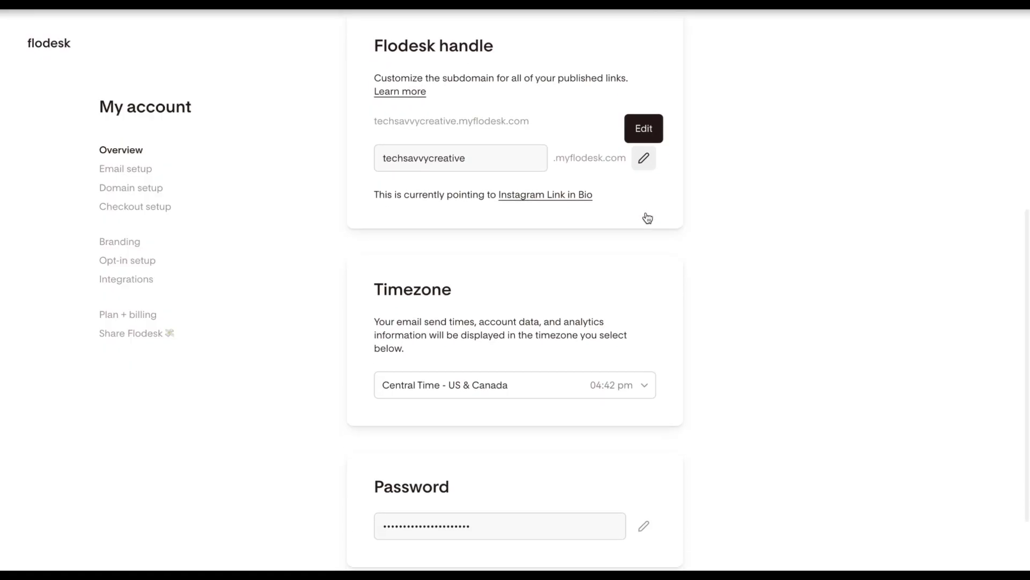
scroll(646, 214, down, 2)
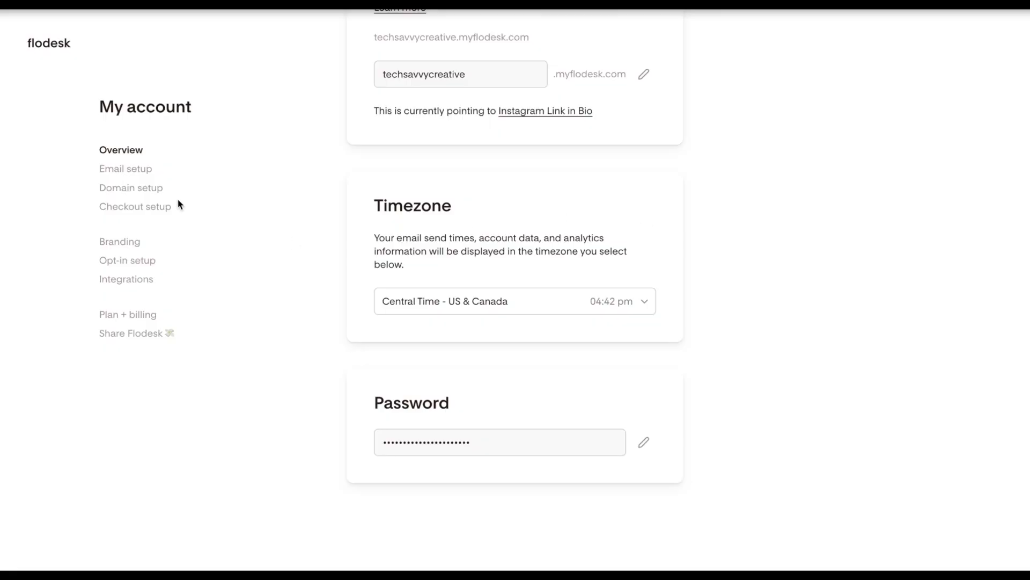
Step: Open Email setup and cancel a new sender, keeping Tech Savvy Creative as sole sender
click(121, 172)
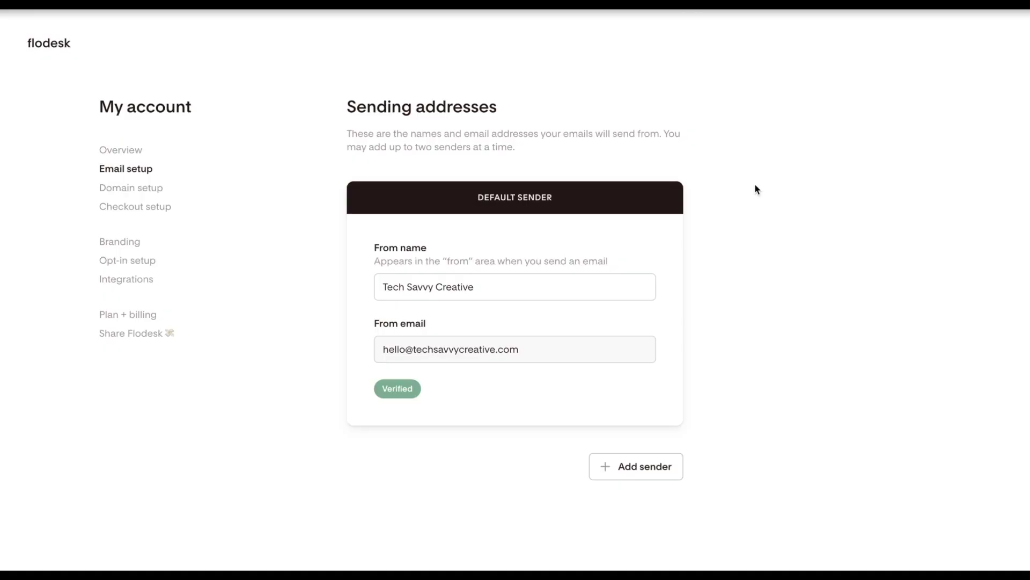
click(651, 466)
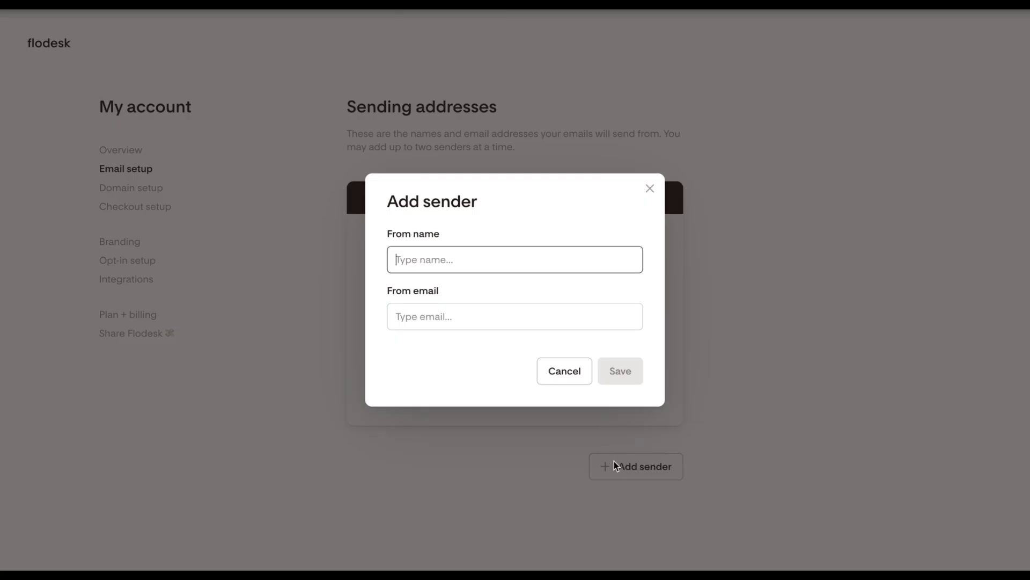
click(566, 379)
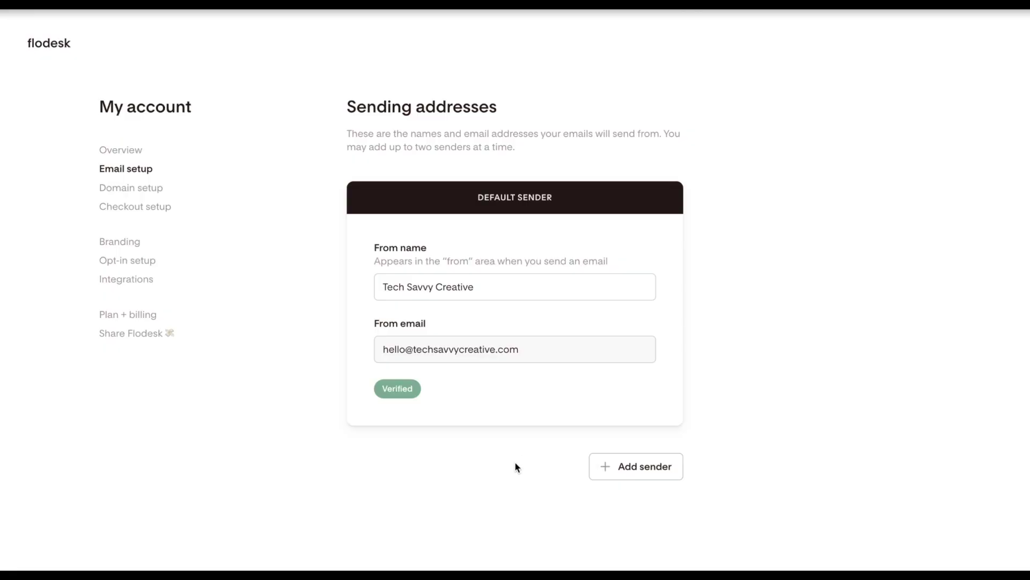
Step: On Domain setup, try and dismiss Entri automatic authentication, then reopen the authentication choices
click(139, 188)
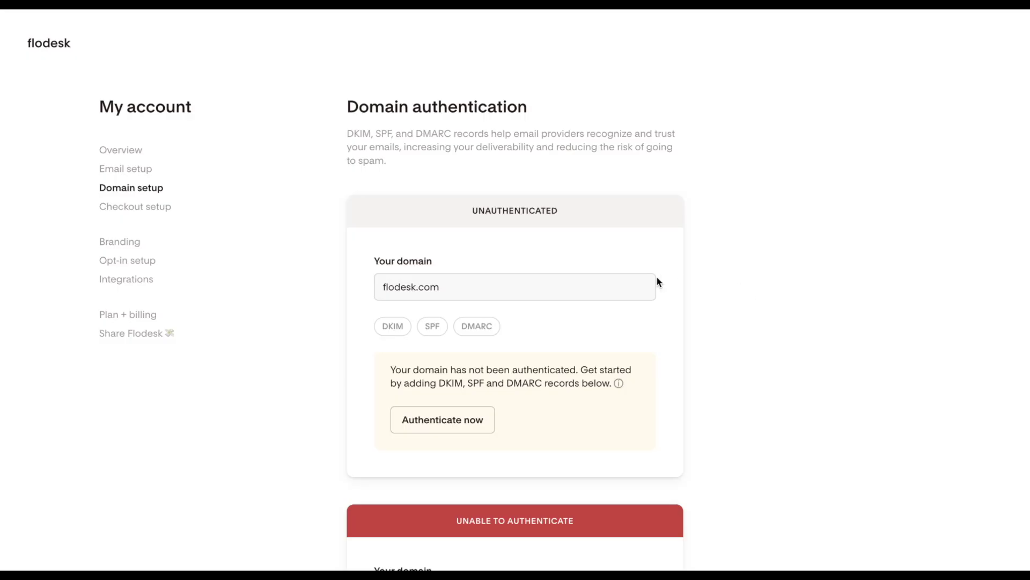
click(452, 422)
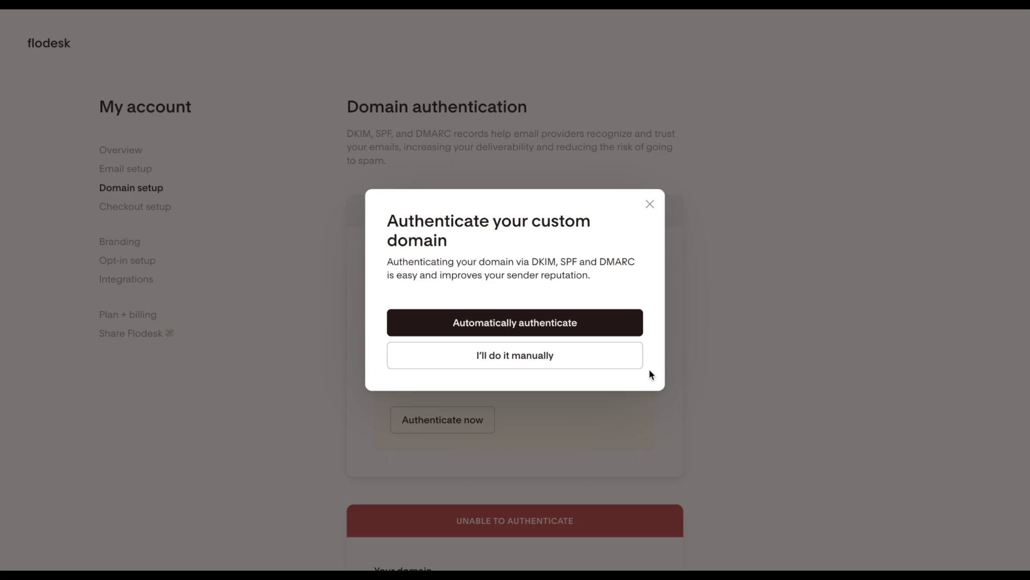
click(555, 325)
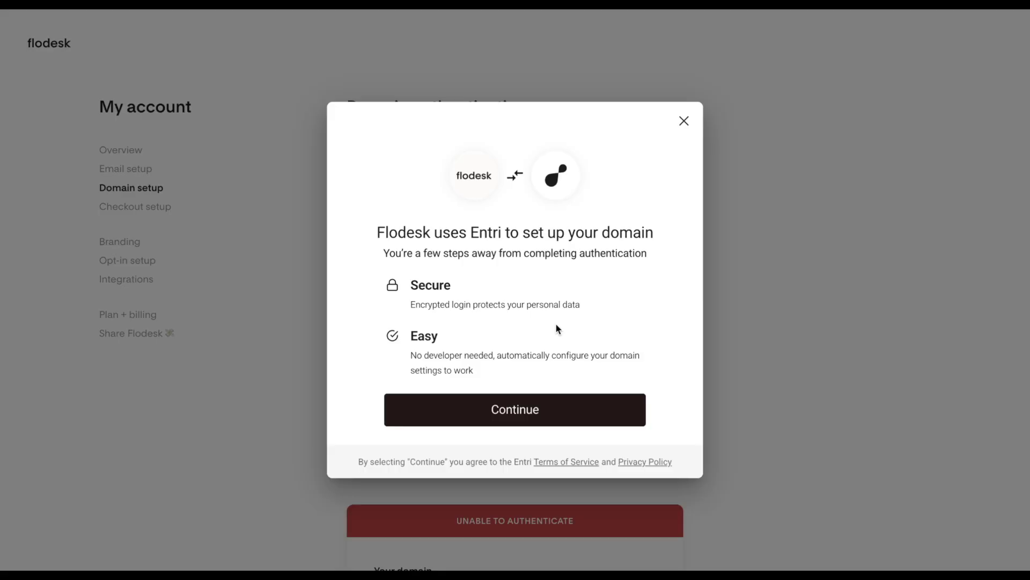
click(683, 120)
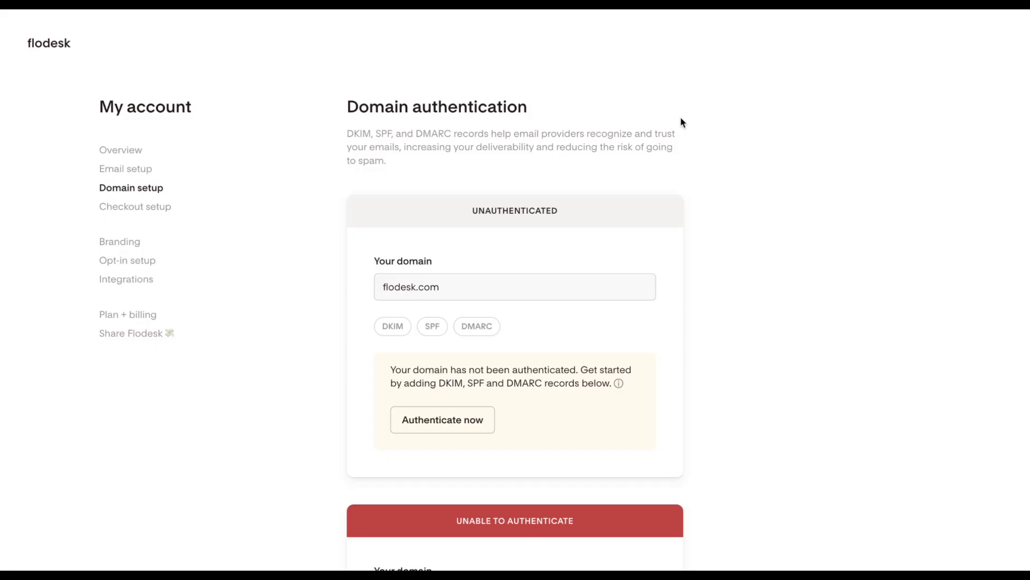
click(452, 425)
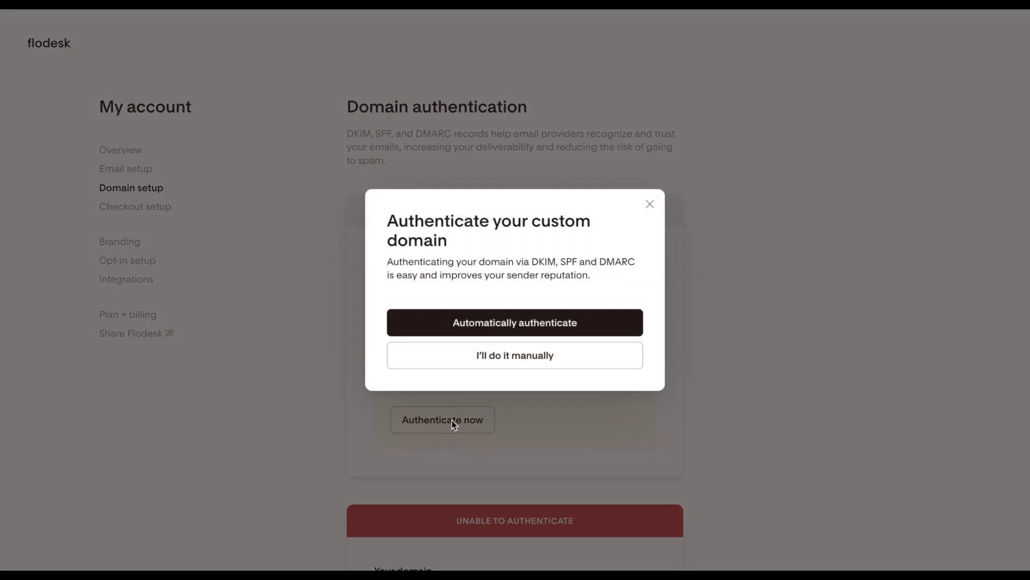
Step: Authenticate techsavvycreative.com manually using the Cloudflare DNS records for DKIM, SPF and DMARC
click(548, 366)
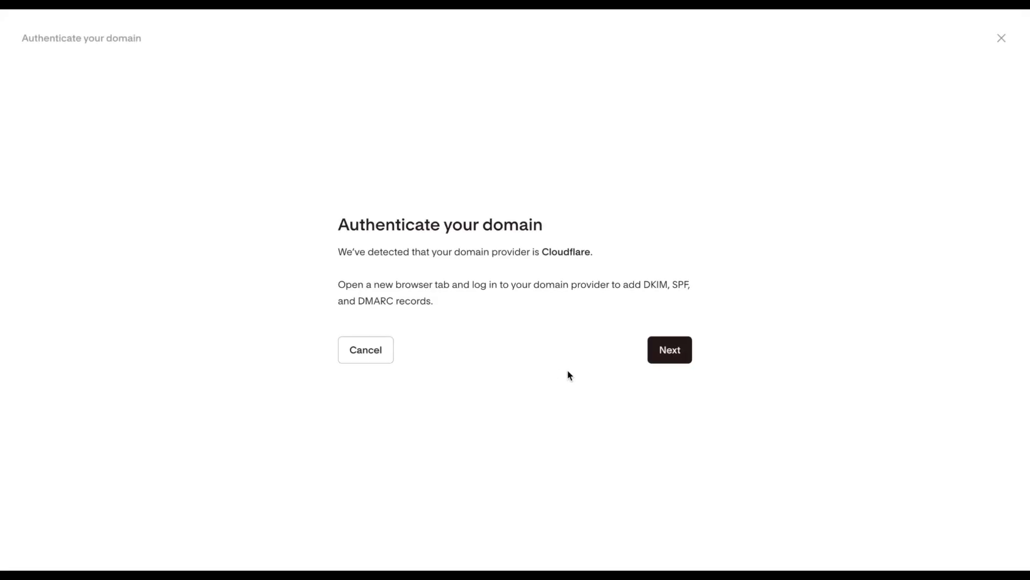
click(665, 351)
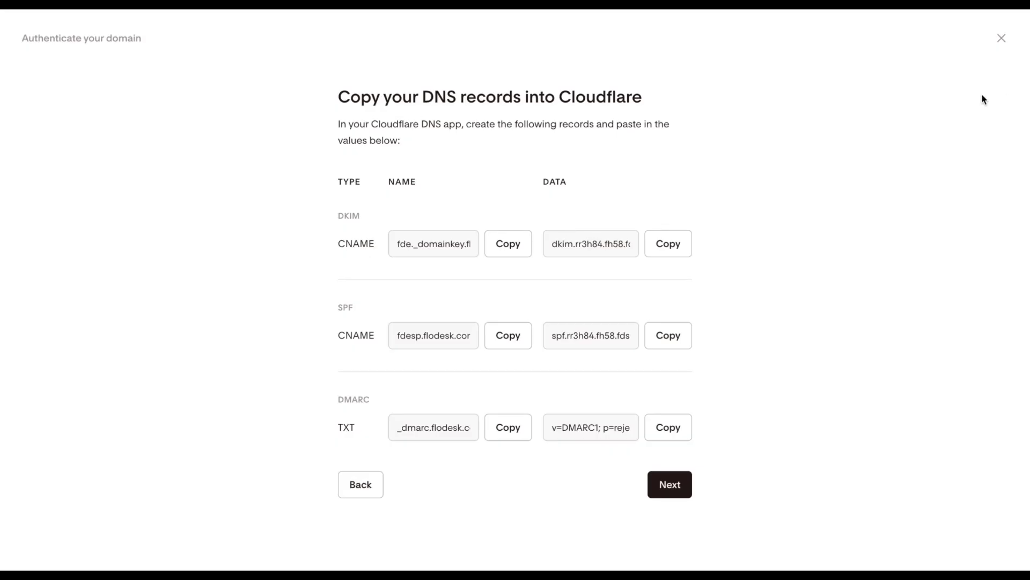
click(1001, 38)
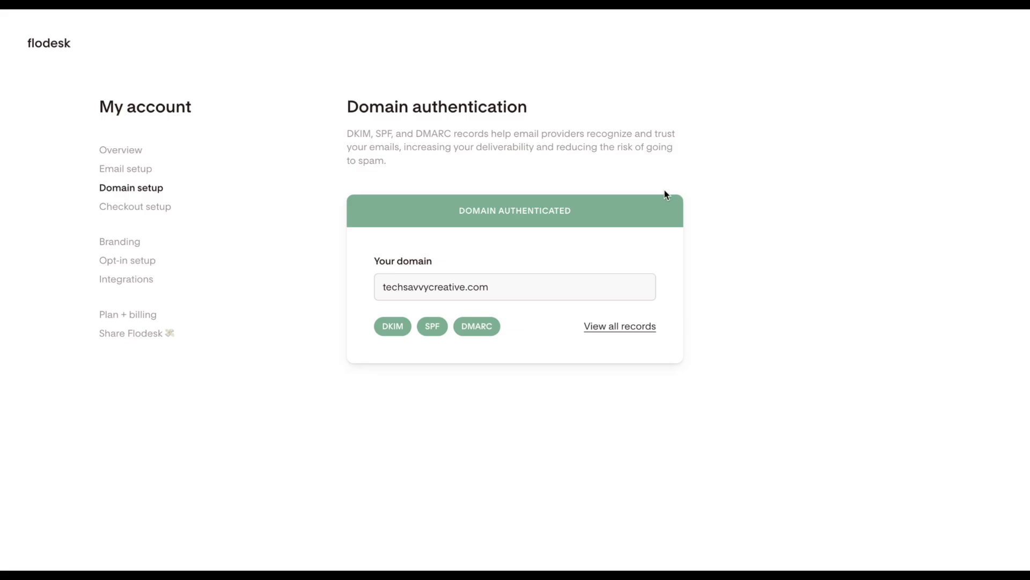
Step: Open Checkout setup to review Stripe Standard, inactive Stripe Express, and payment methods
click(146, 216)
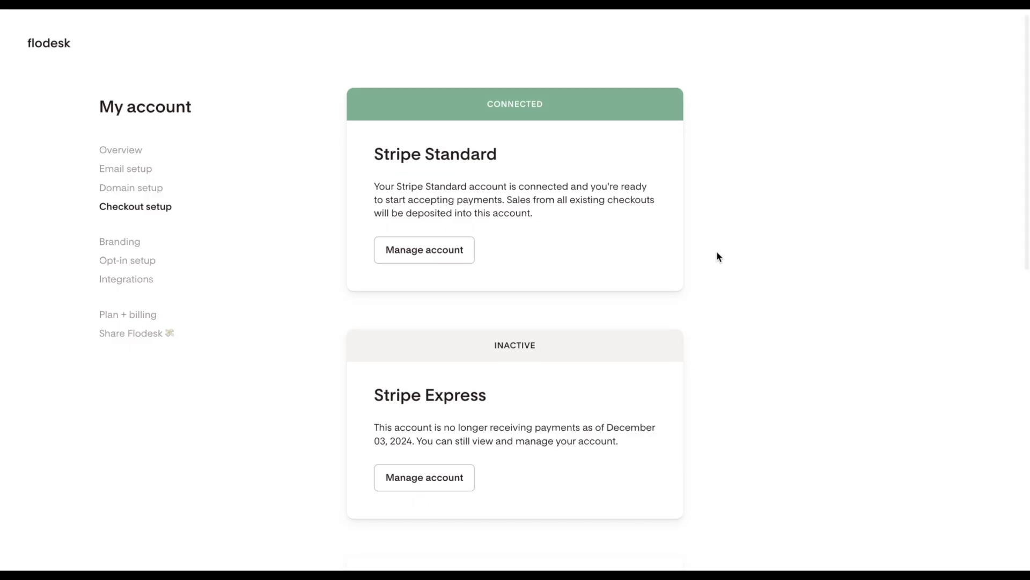
scroll(718, 256, down, 2)
scroll(719, 256, down, 2)
scroll(718, 257, down, 2)
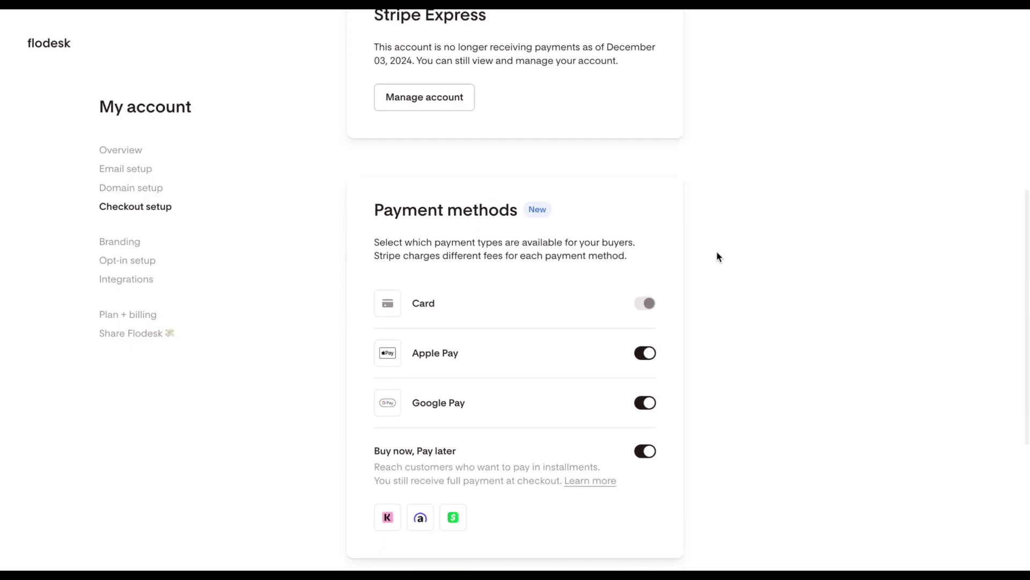
scroll(718, 257, down, 1)
scroll(718, 257, down, 1)
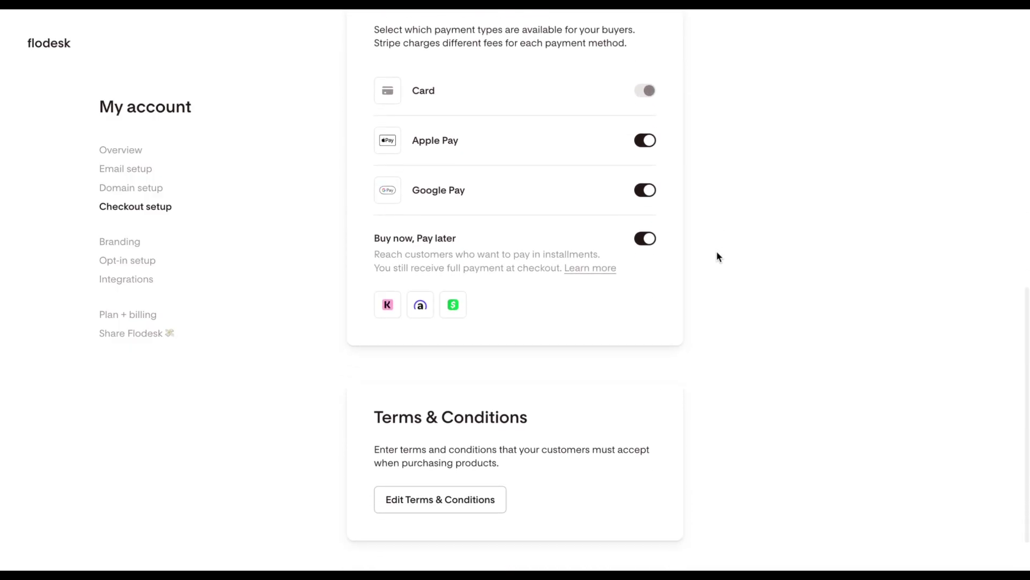
scroll(719, 257, down, 1)
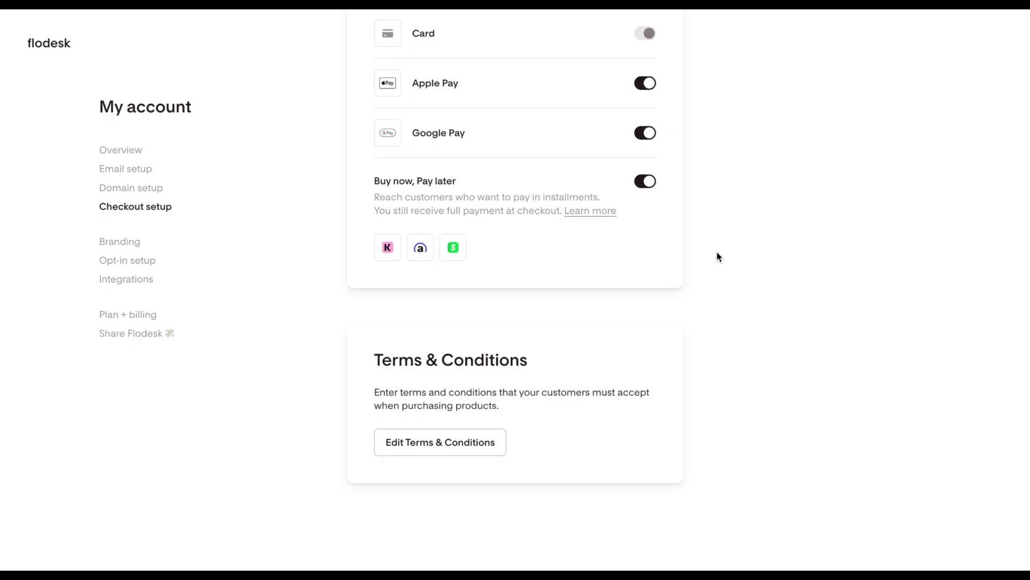
scroll(718, 256, up, 2)
scroll(718, 256, up, 3)
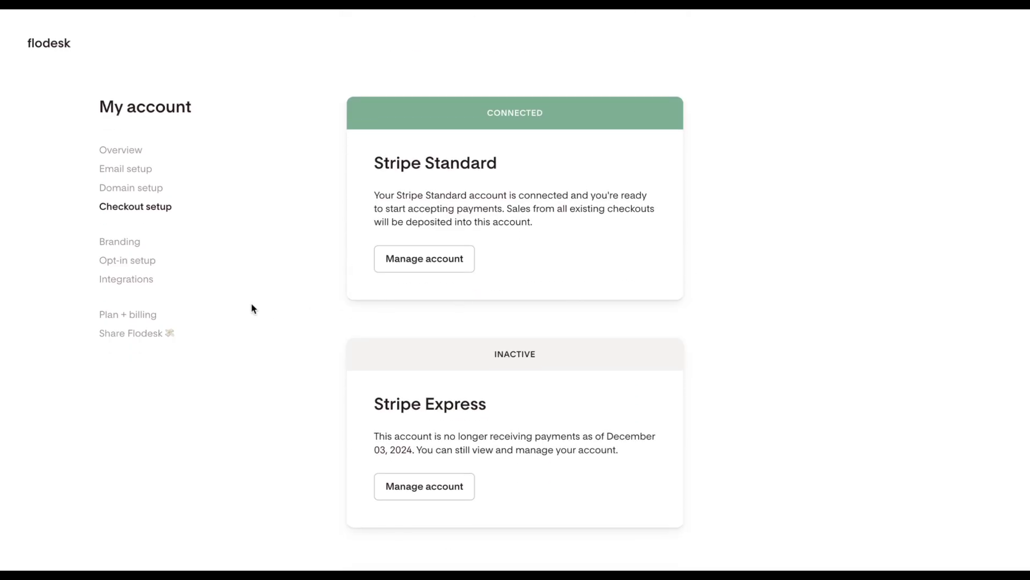
click(106, 243)
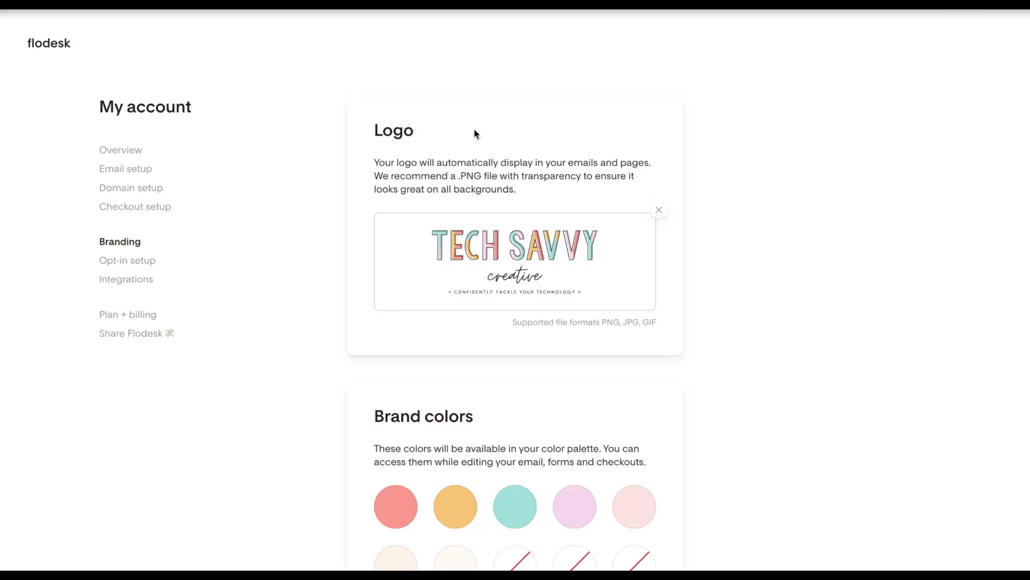
scroll(709, 157, down, 1)
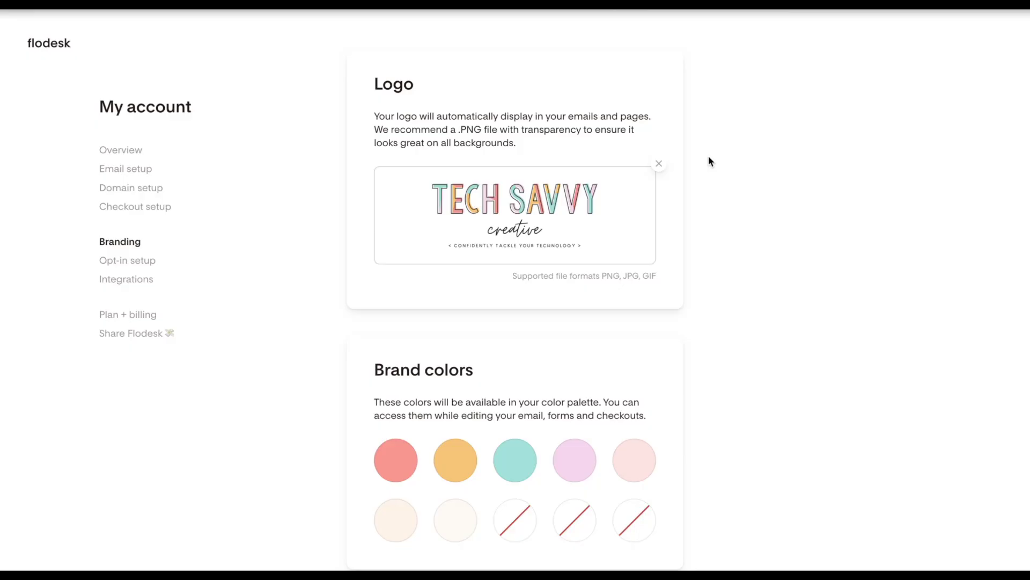
scroll(710, 162, down, 1)
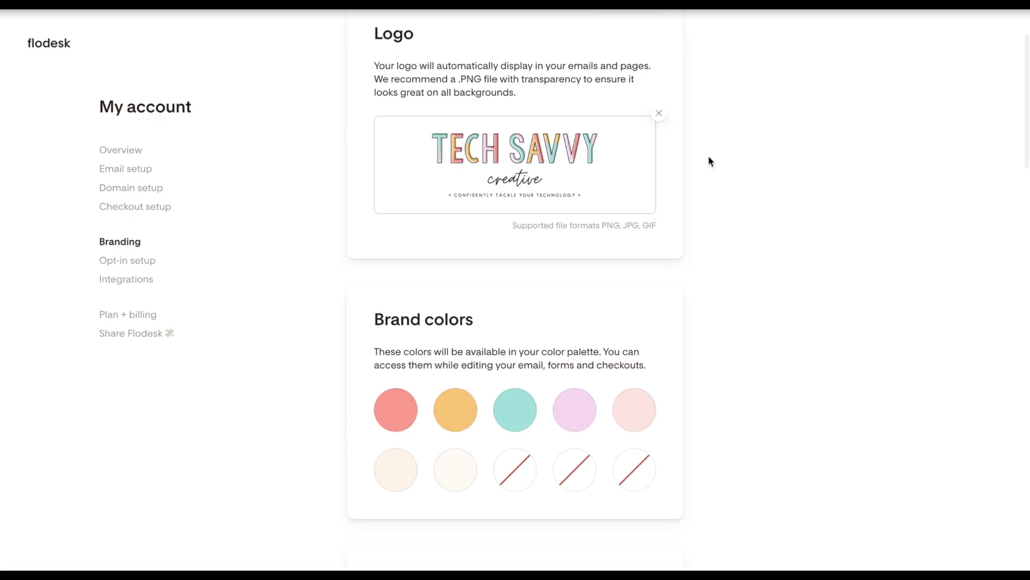
scroll(709, 161, down, 2)
scroll(709, 162, down, 1)
scroll(709, 162, down, 1)
scroll(710, 161, down, 1)
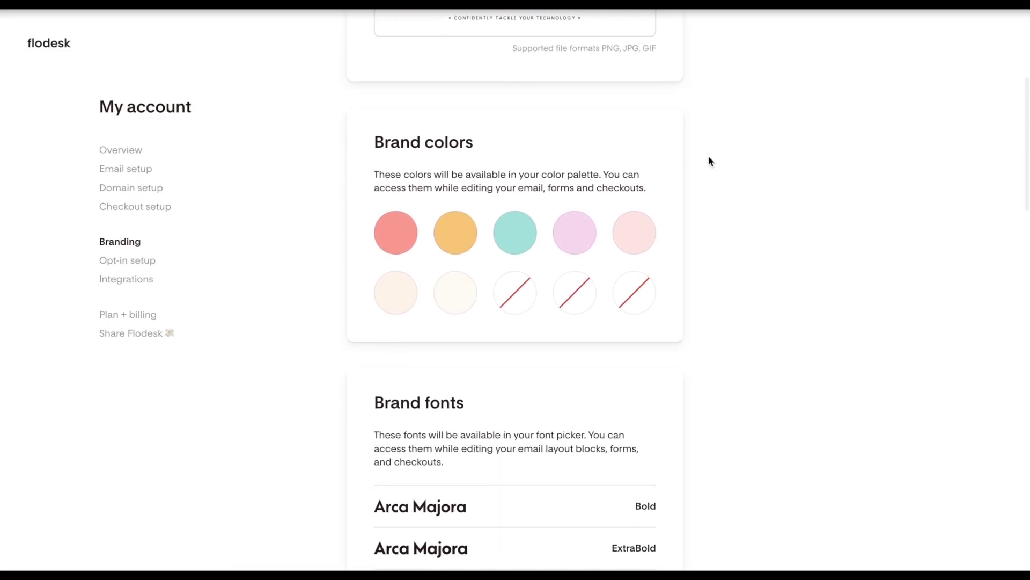
scroll(709, 162, down, 1)
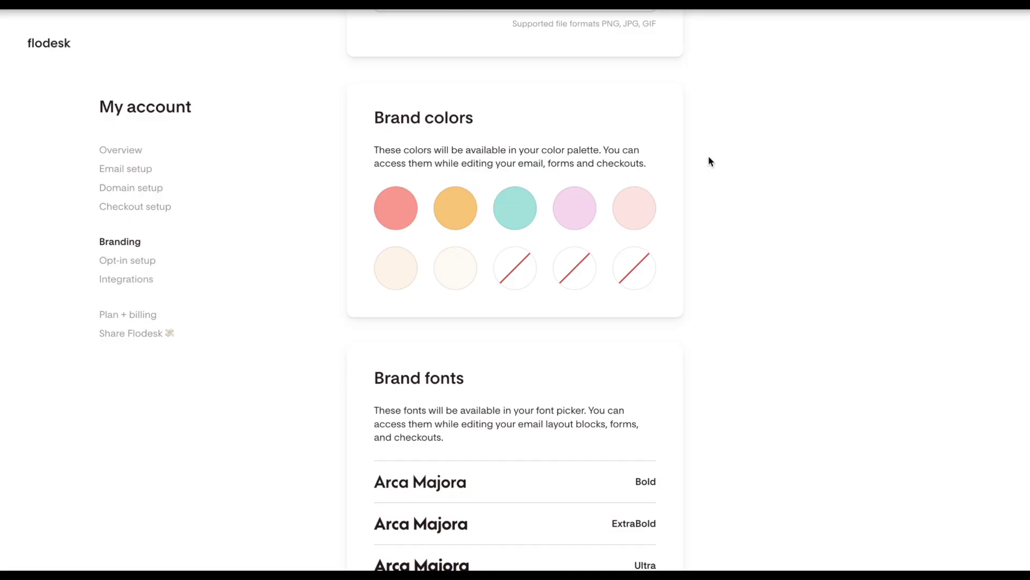
scroll(709, 162, down, 1)
scroll(709, 162, down, 2)
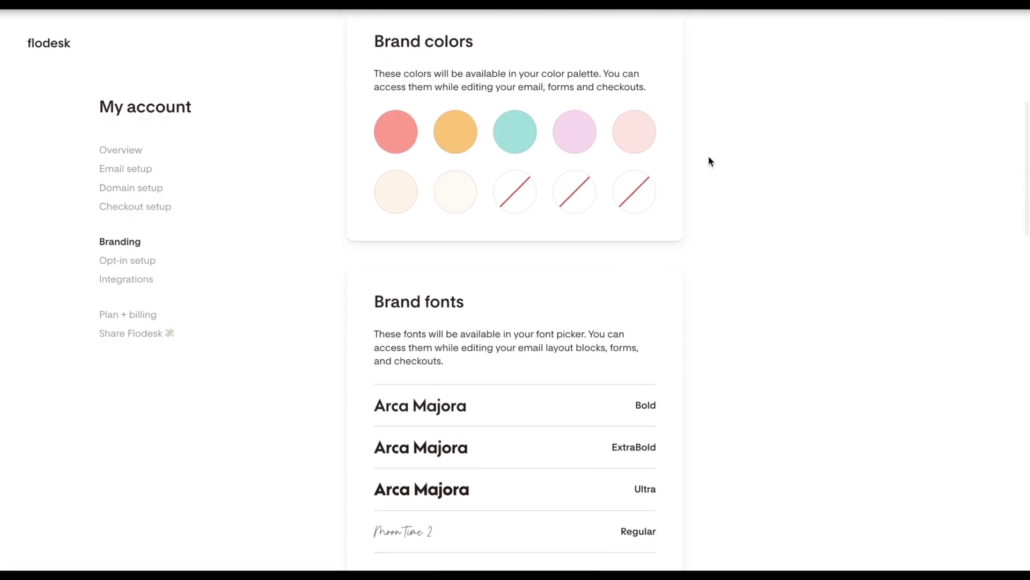
click(516, 185)
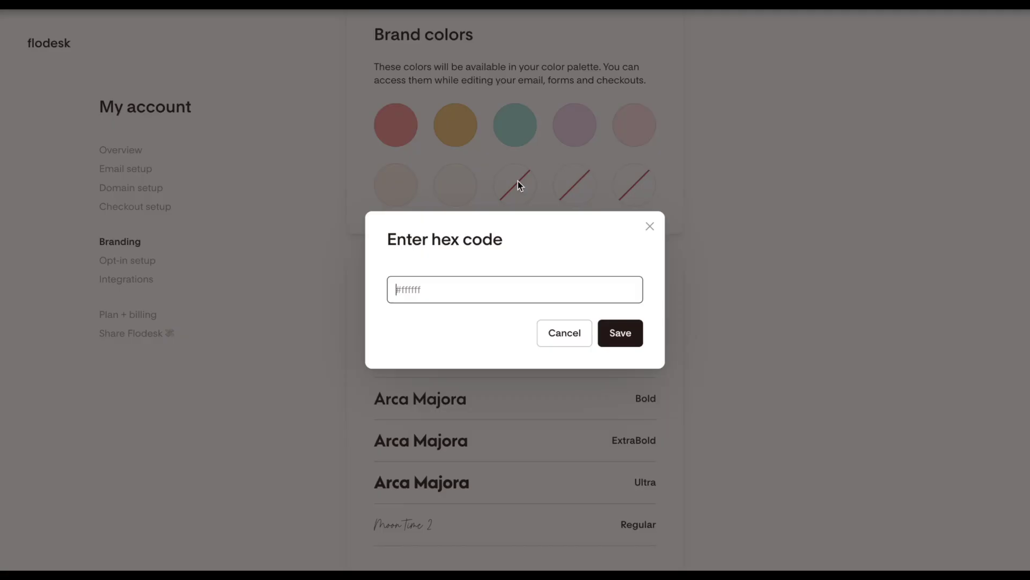
click(588, 333)
scroll(589, 330, down, 2)
scroll(589, 329, down, 1)
scroll(589, 329, down, 1)
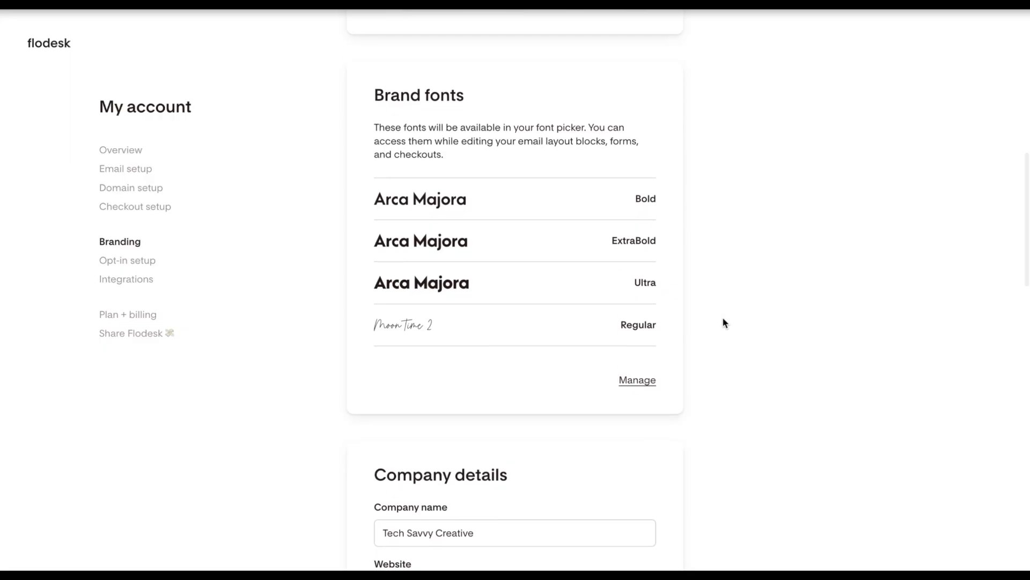
scroll(722, 323, down, 3)
scroll(722, 323, down, 3)
scroll(722, 323, down, 1)
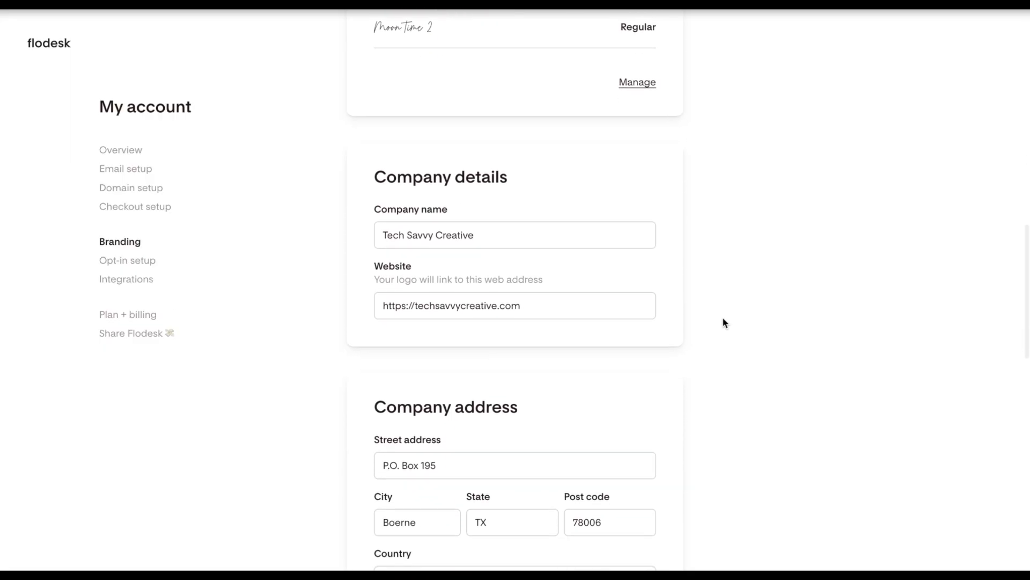
scroll(722, 323, down, 1)
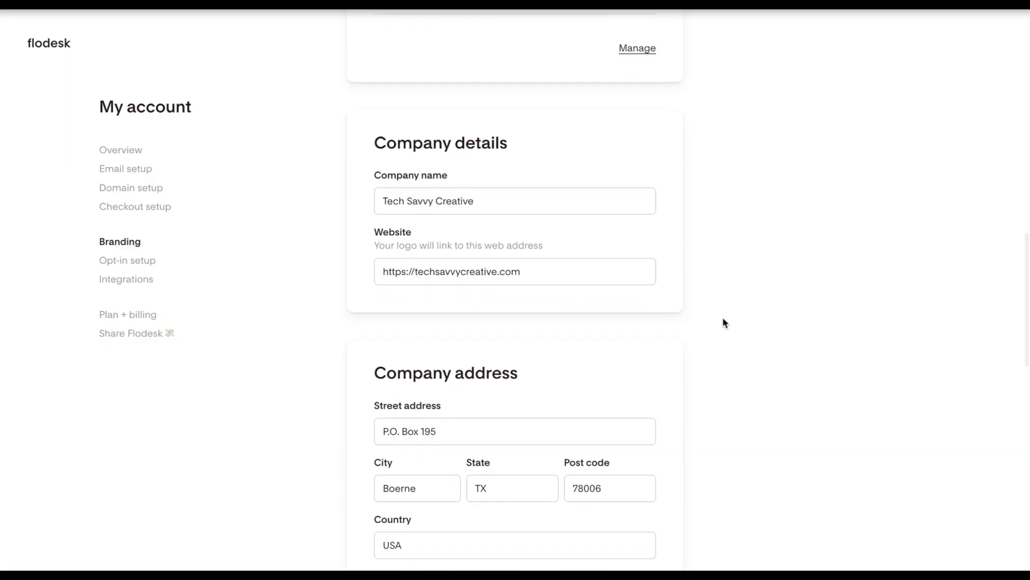
scroll(722, 323, down, 1)
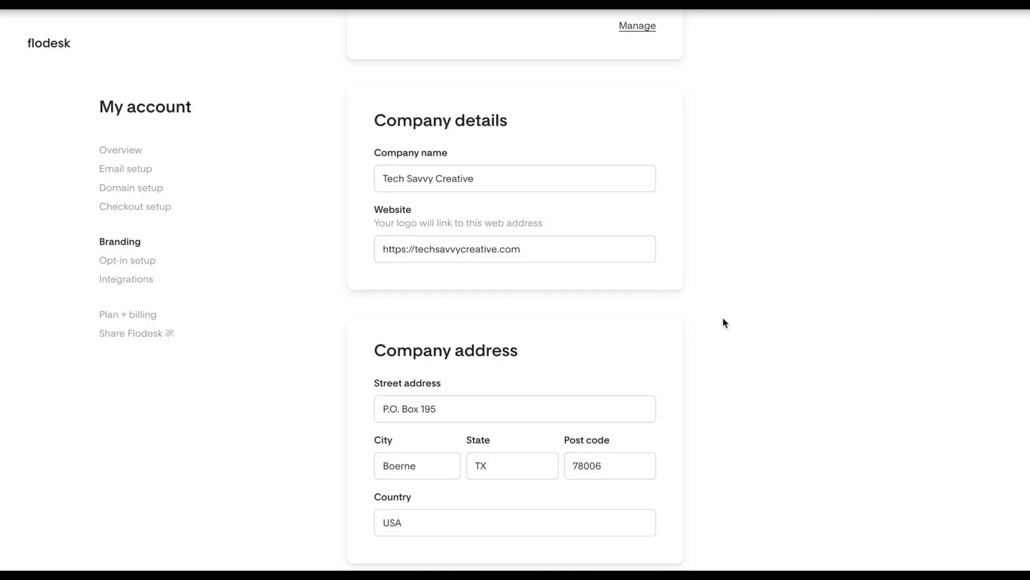
scroll(723, 322, down, 1)
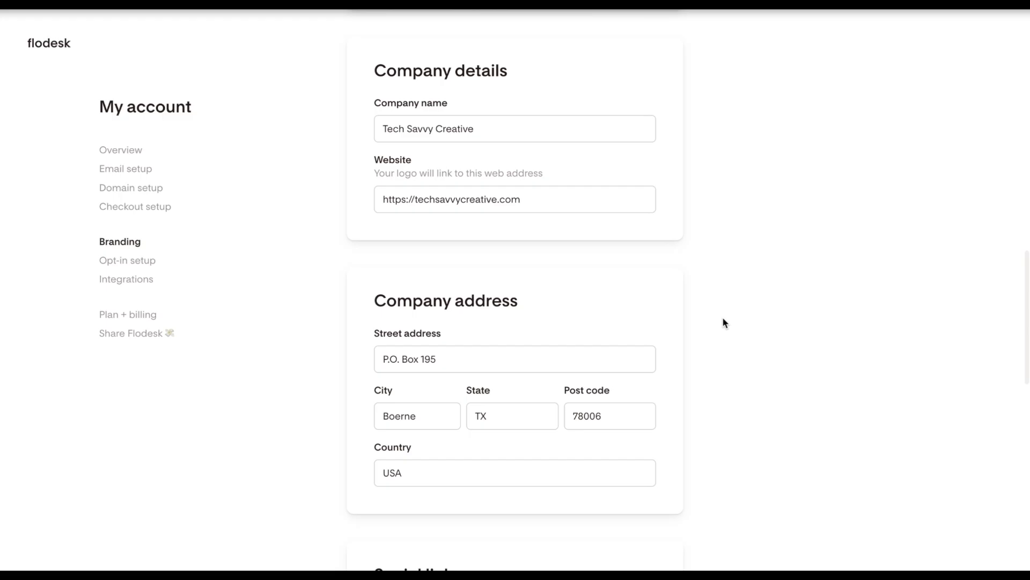
scroll(722, 322, down, 1)
scroll(723, 322, down, 1)
scroll(722, 321, down, 1)
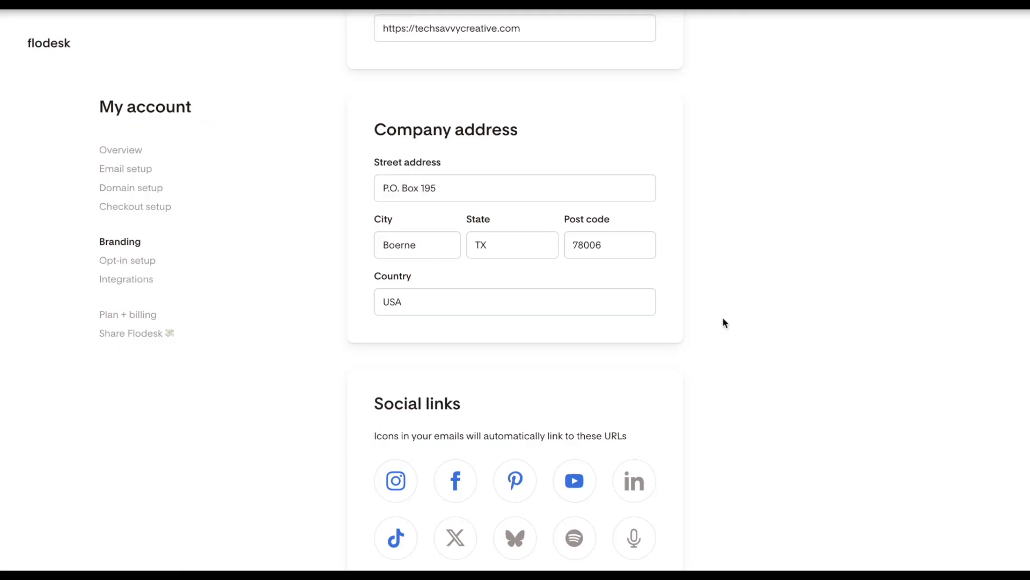
scroll(723, 322, down, 1)
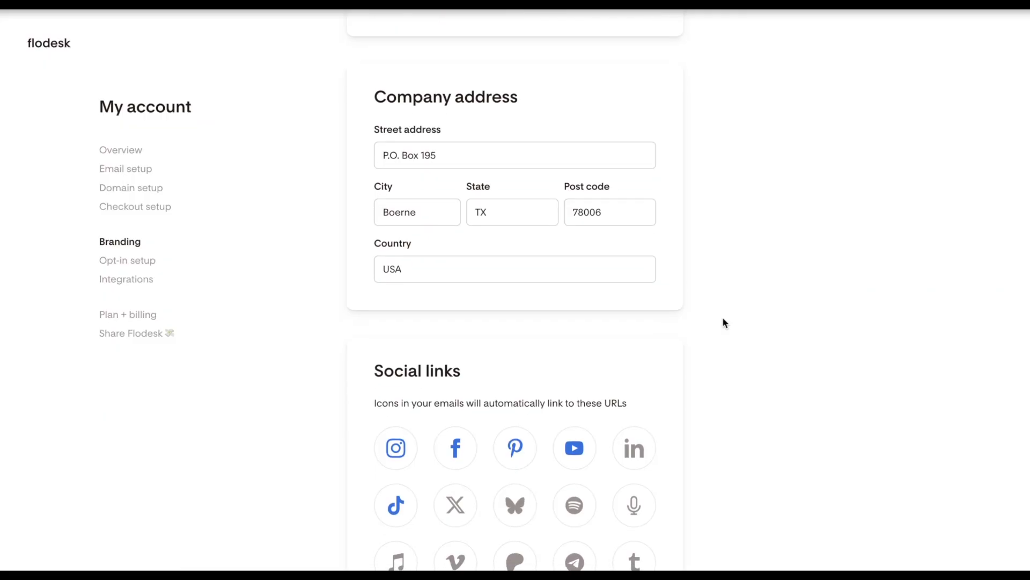
scroll(723, 323, down, 1)
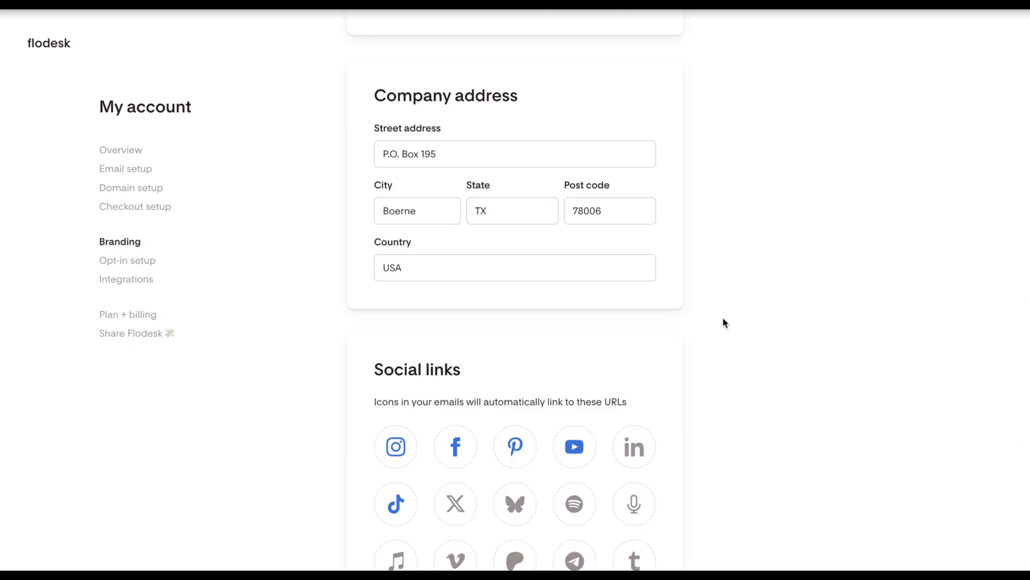
scroll(723, 323, down, 1)
scroll(723, 323, down, 2)
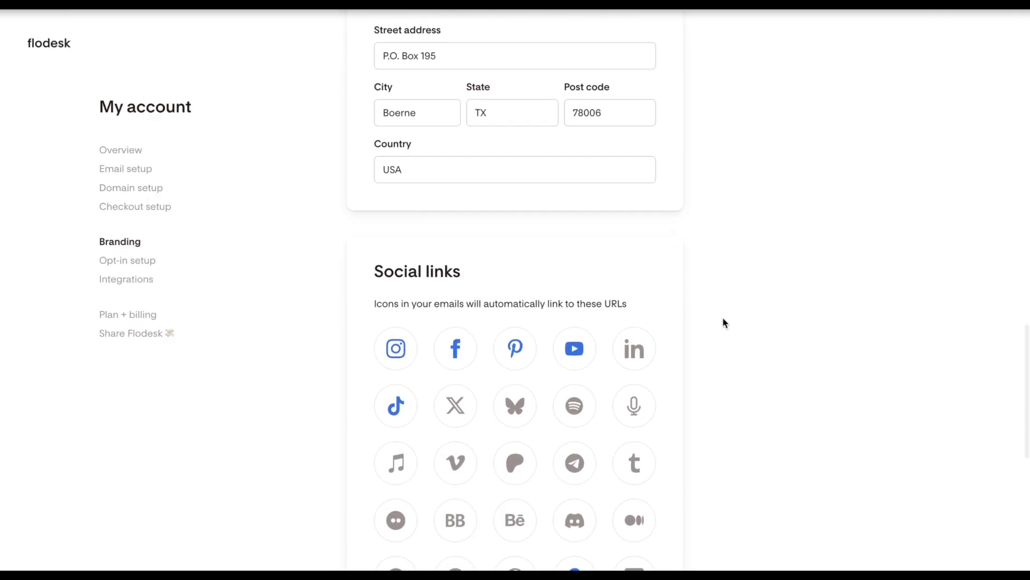
scroll(724, 322, down, 2)
scroll(723, 323, down, 1)
scroll(723, 322, down, 1)
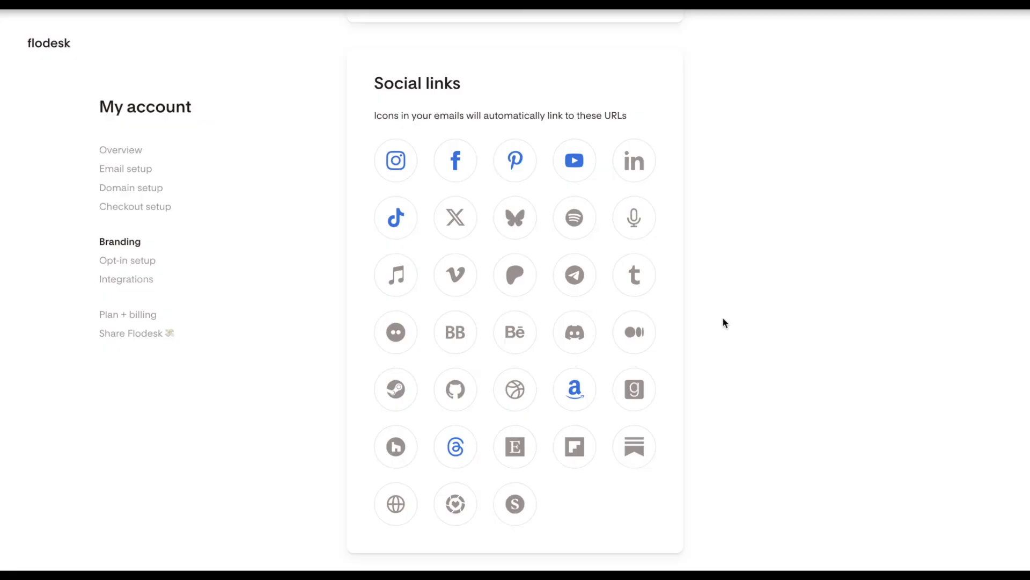
Step: Abandon a Spotify link, then clear the Pinterest URL and save the empty link
click(575, 218)
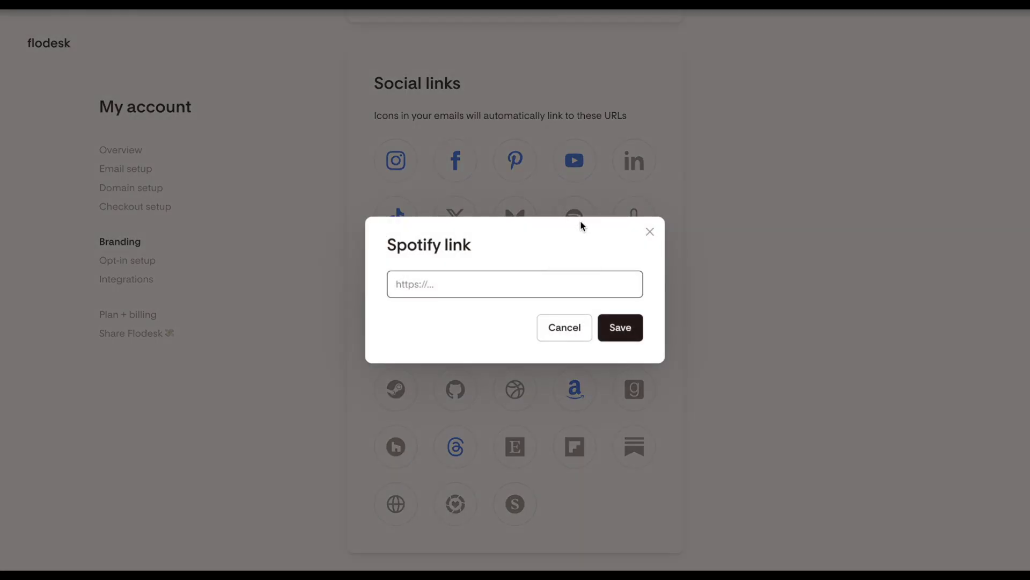
click(555, 326)
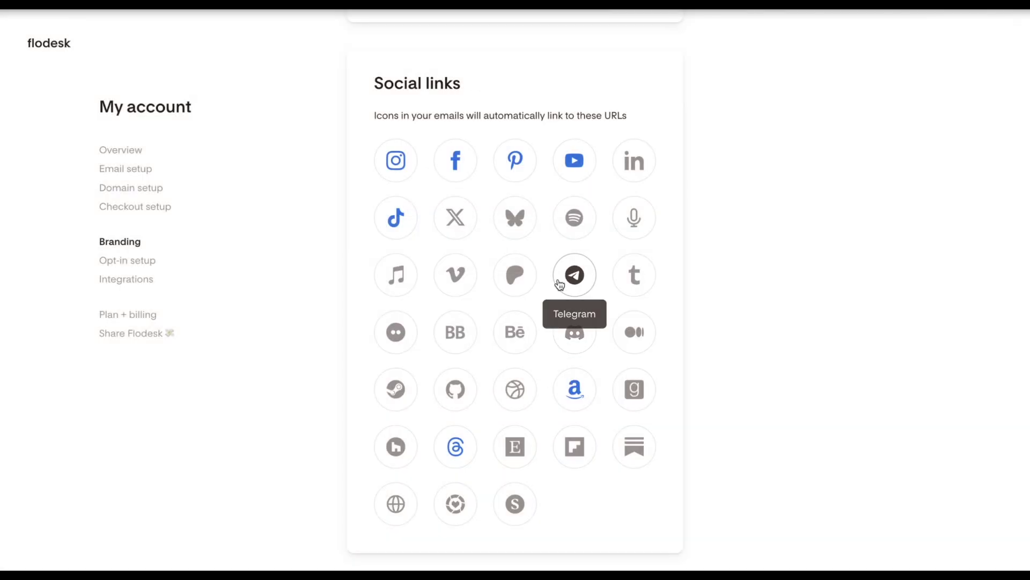
click(522, 166)
drag(602, 288, 401, 277)
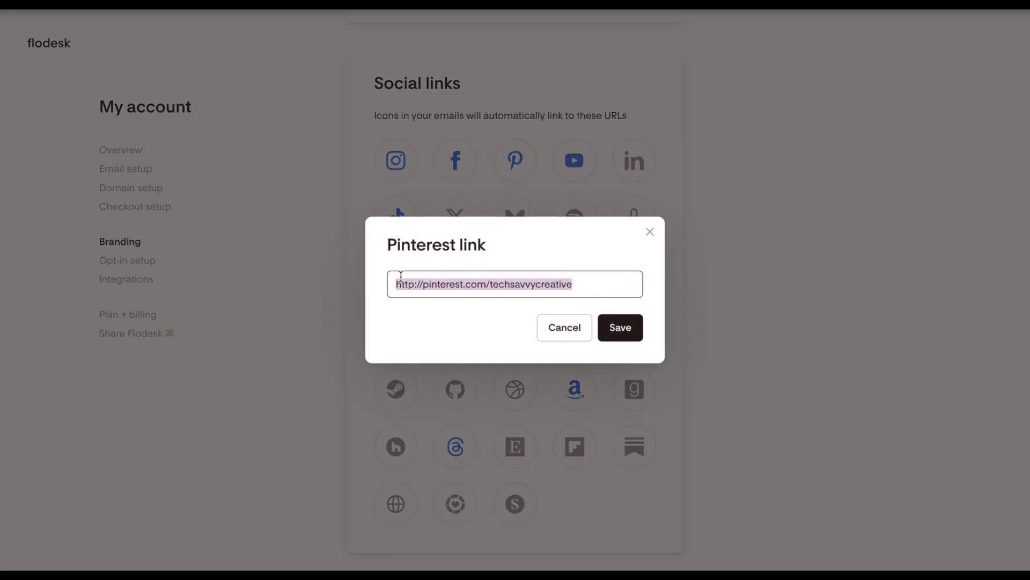
key(BackSpace)
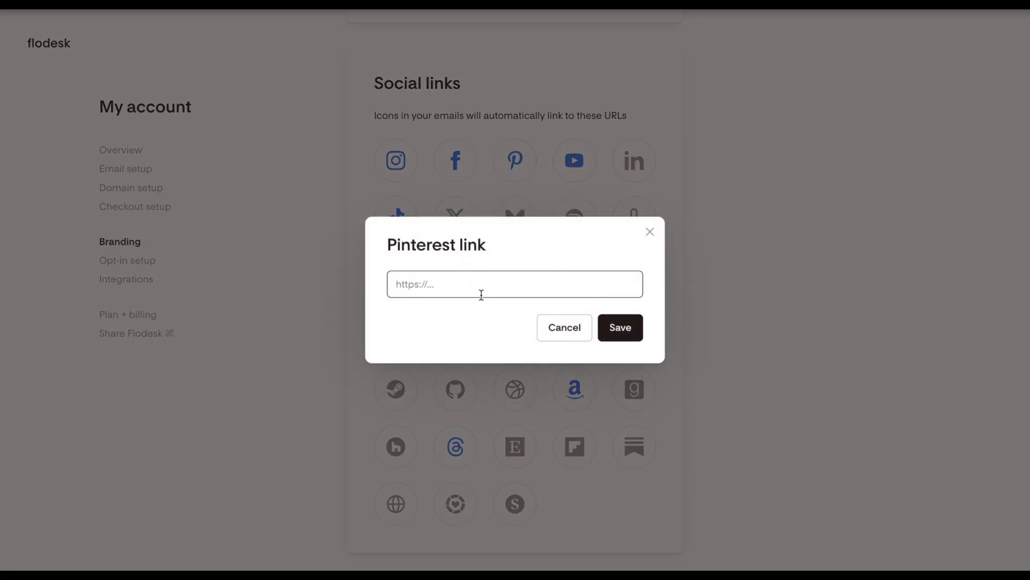
click(640, 330)
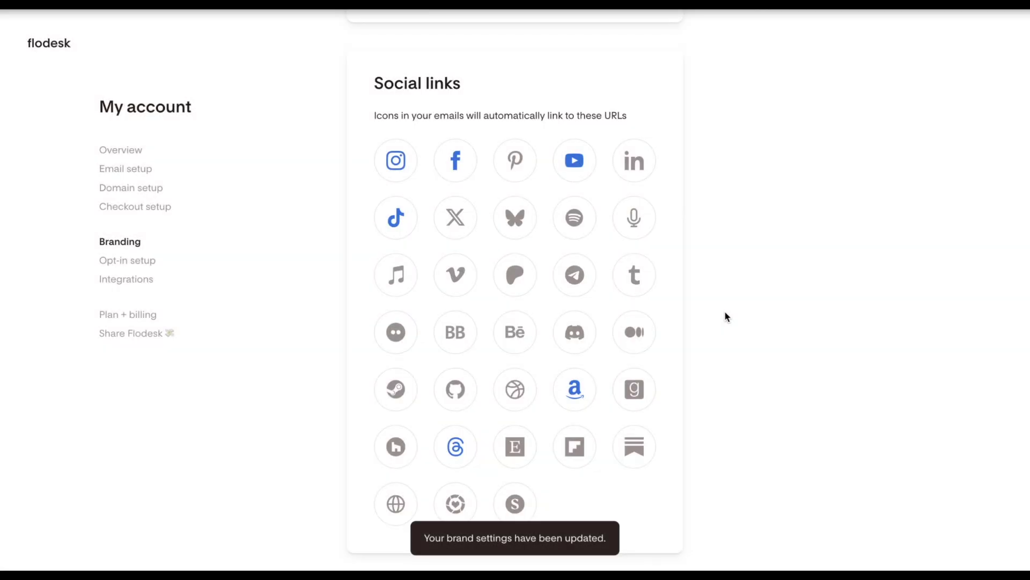
scroll(725, 314, down, 1)
scroll(725, 317, down, 1)
scroll(725, 317, down, 1)
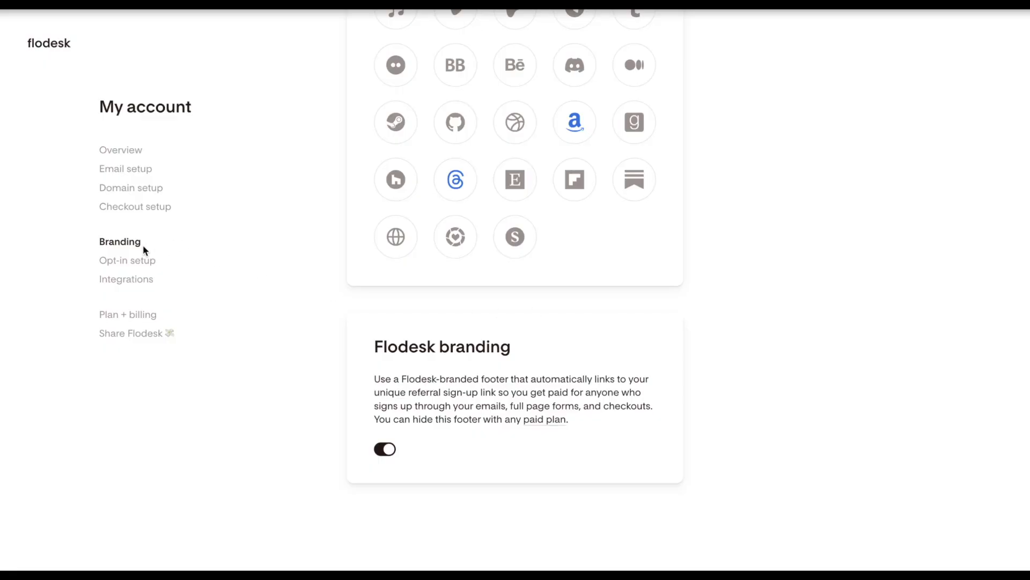
Step: Change the double opt-in email's JOIN THE LIST button fill to salmon #FF9F8F and save
click(135, 261)
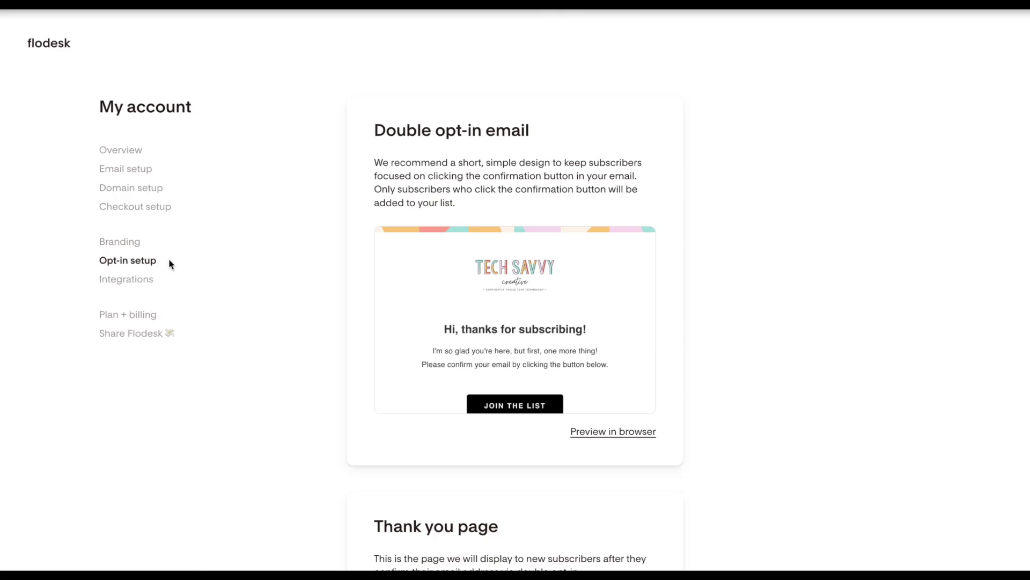
mouse_move(516, 320)
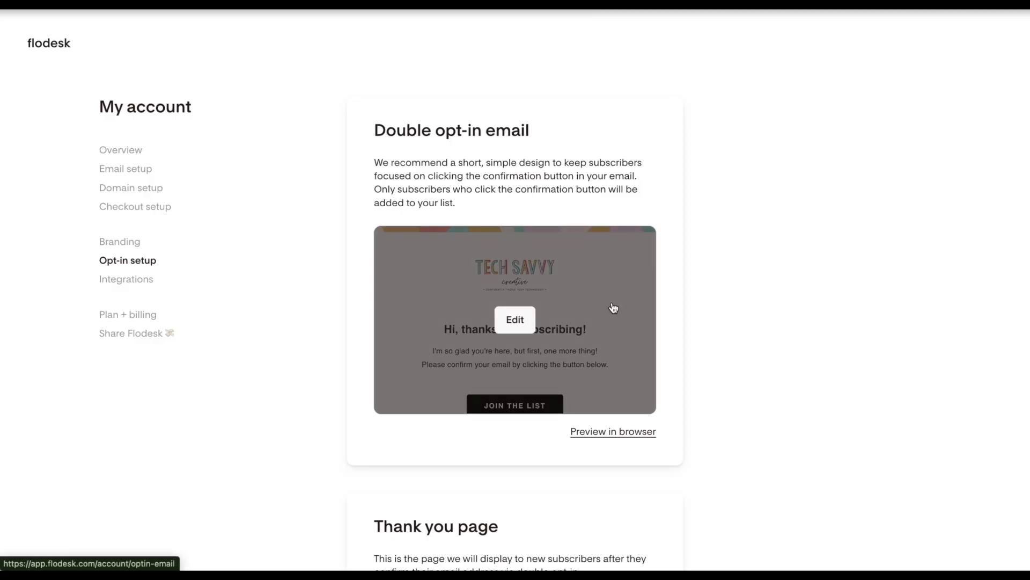
click(531, 322)
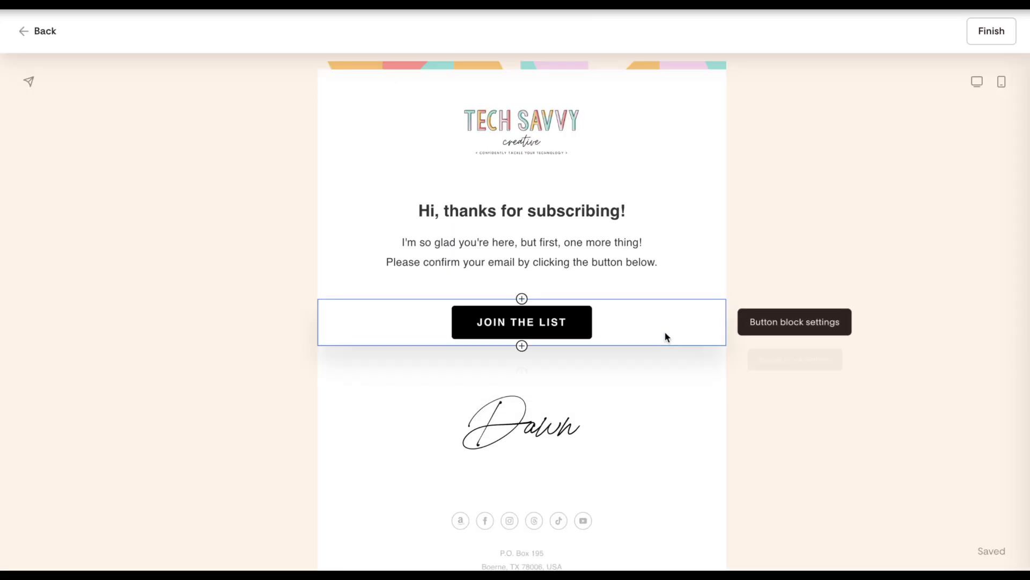
click(667, 337)
click(827, 253)
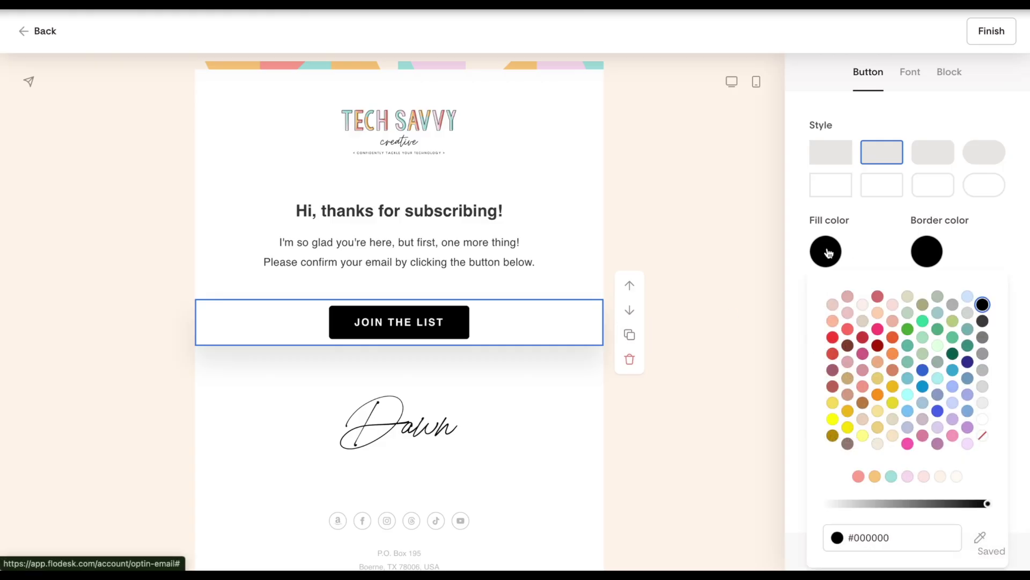
click(858, 476)
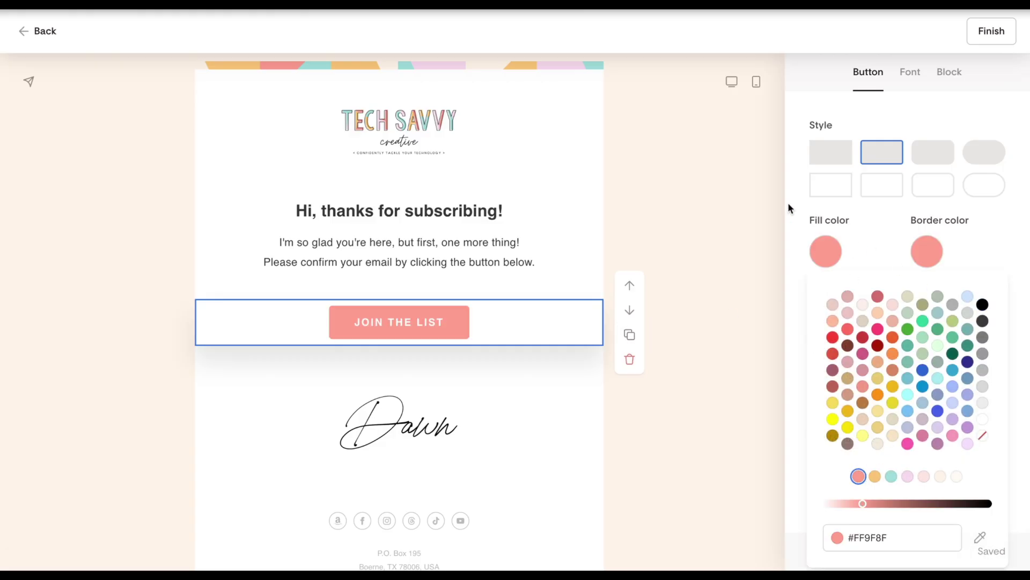
click(745, 197)
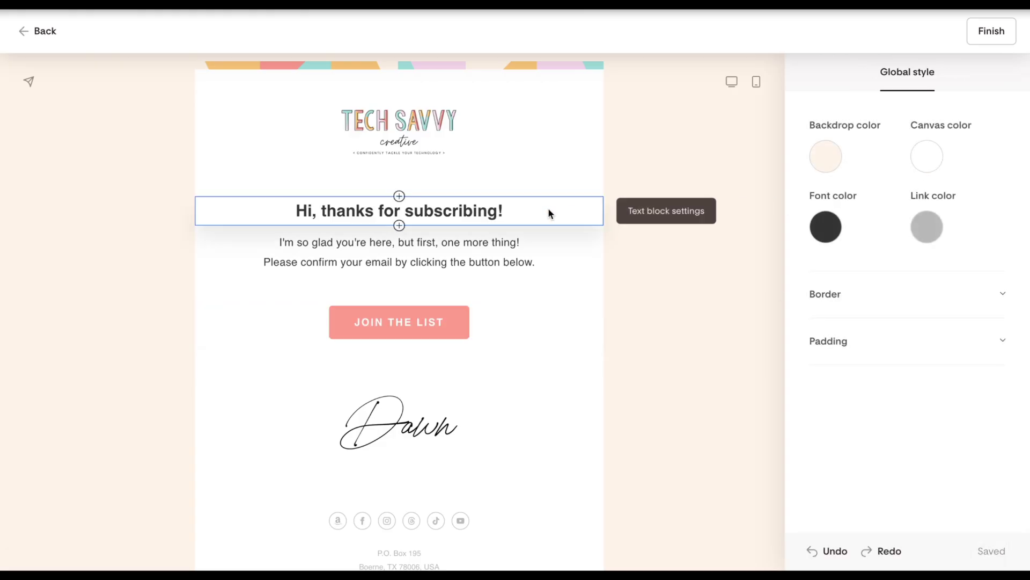
click(998, 32)
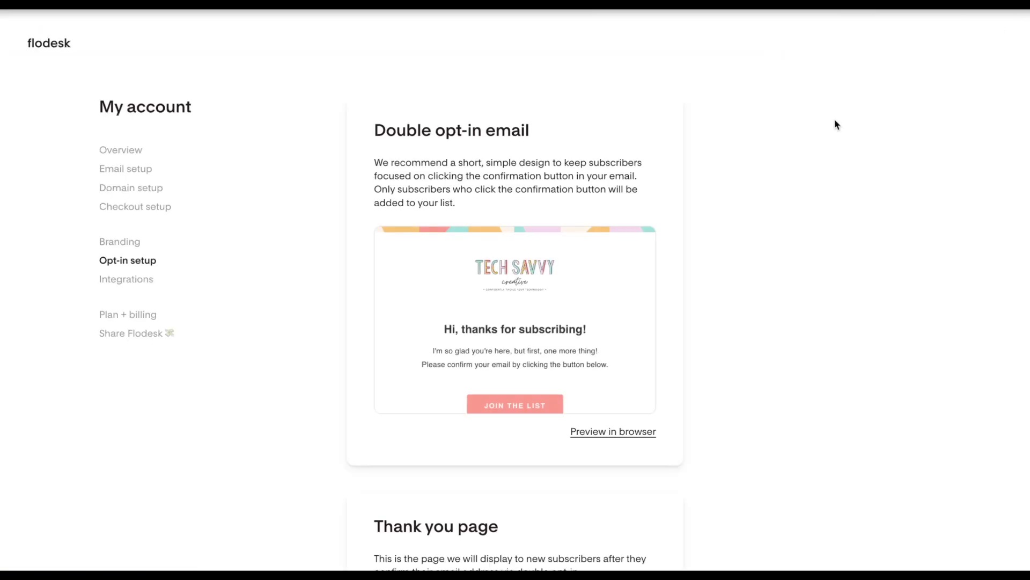
scroll(836, 124, down, 2)
scroll(836, 124, down, 1)
scroll(836, 124, down, 1)
scroll(836, 124, down, 1)
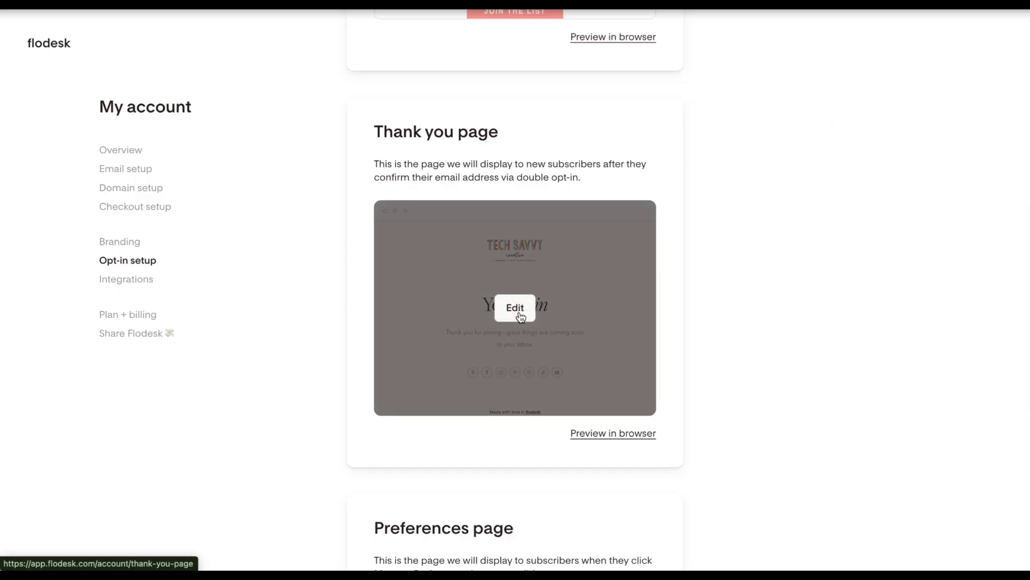
click(516, 309)
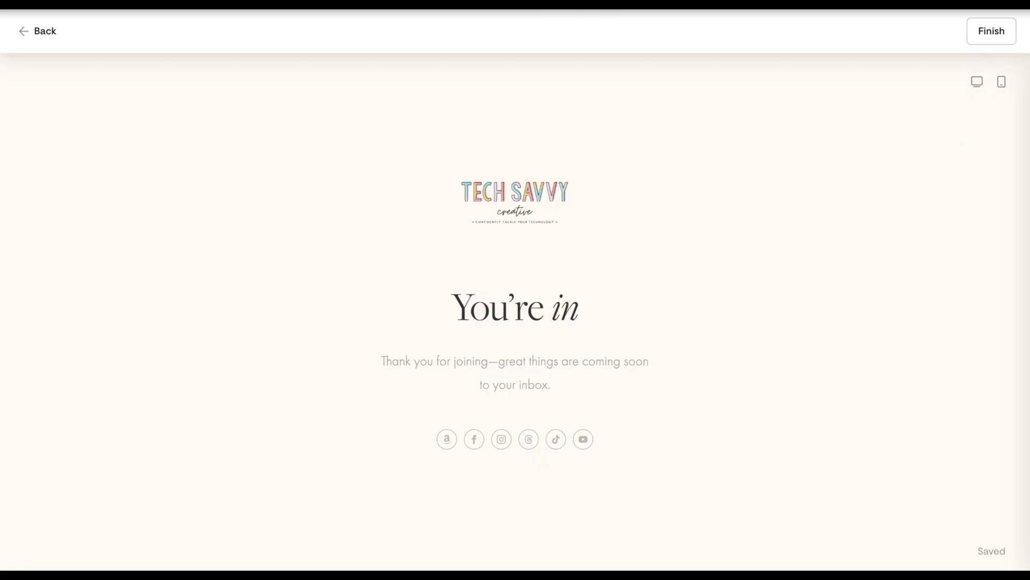
click(980, 30)
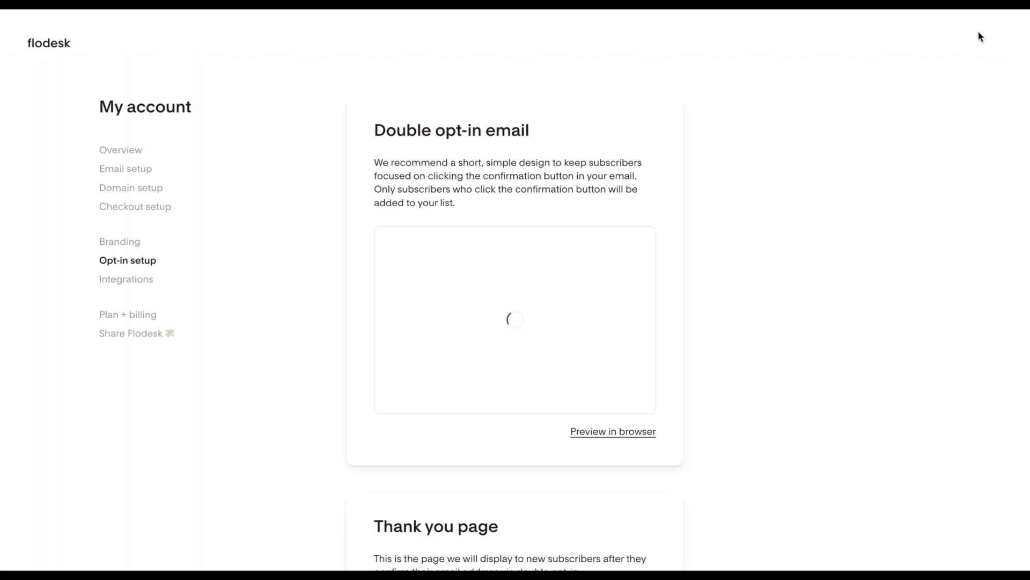
scroll(721, 290, down, 3)
scroll(720, 286, down, 2)
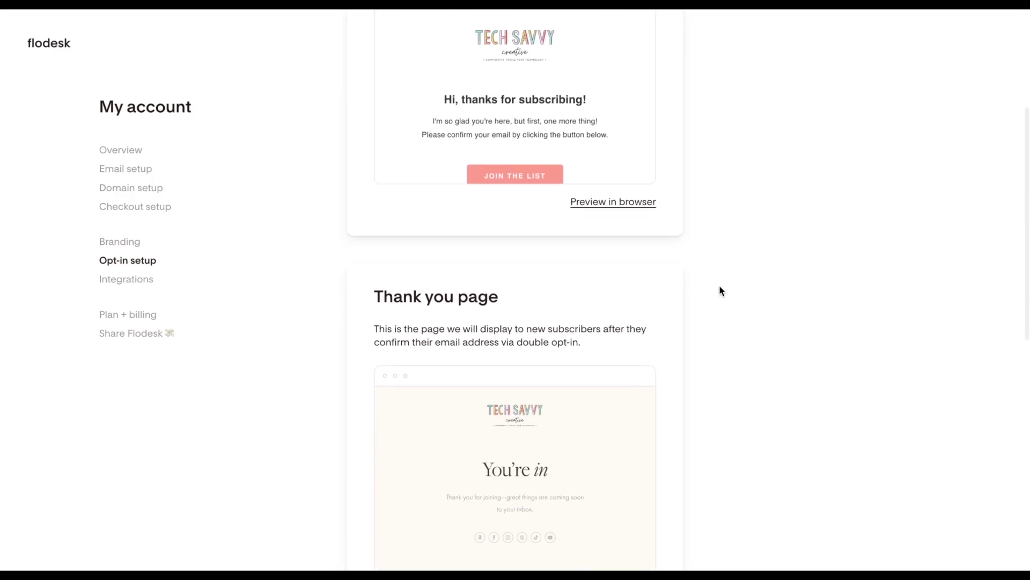
scroll(720, 286, down, 1)
scroll(721, 291, down, 2)
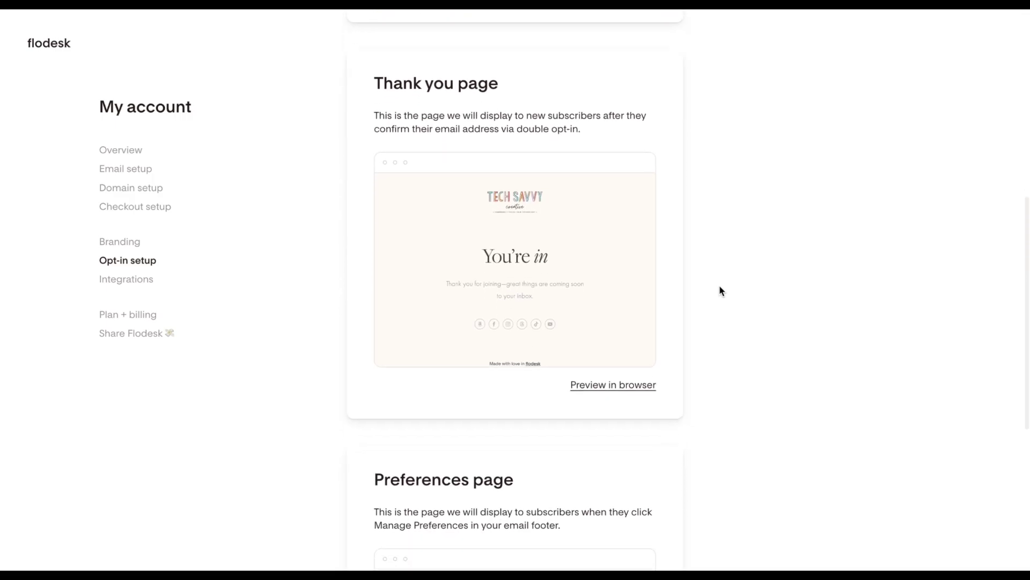
scroll(721, 291, down, 1)
scroll(721, 291, down, 5)
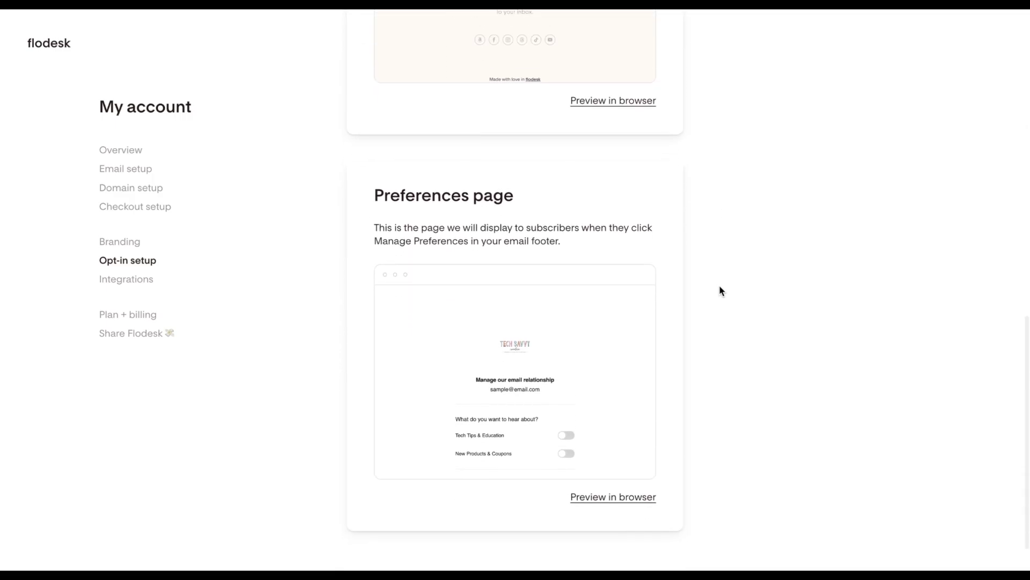
scroll(720, 290, down, 1)
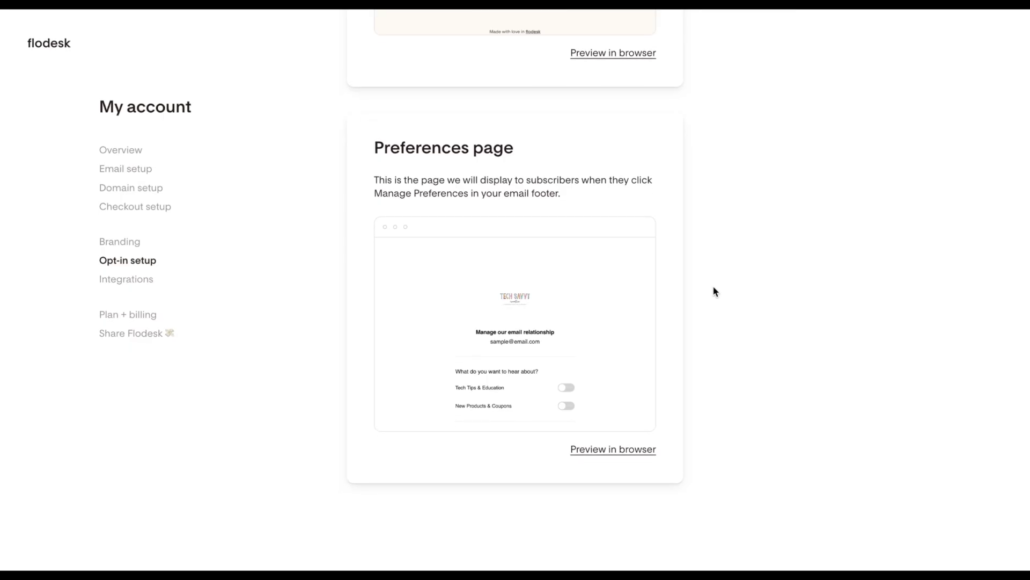
mouse_move(515, 370)
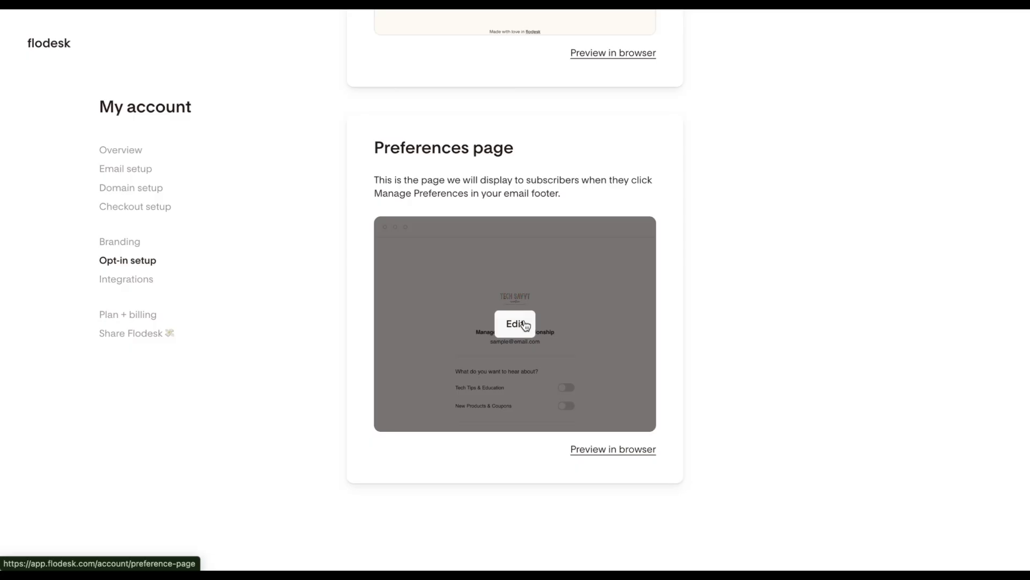
click(524, 324)
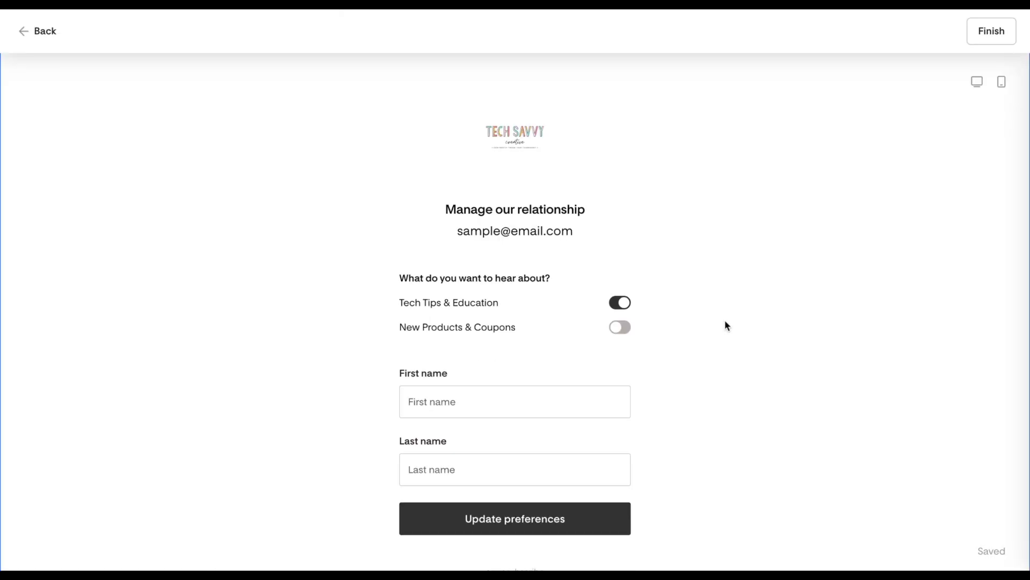
click(523, 328)
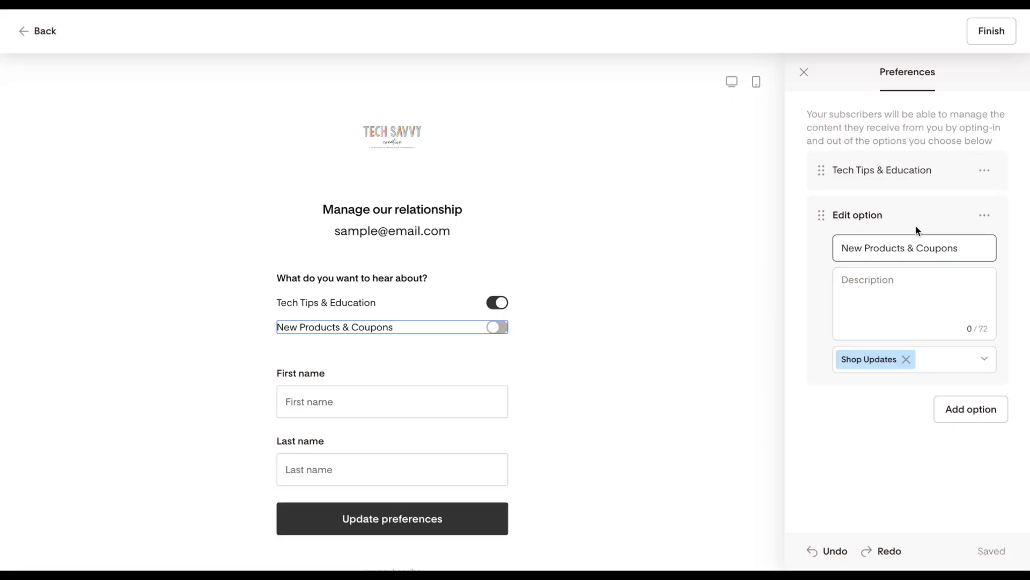
click(992, 37)
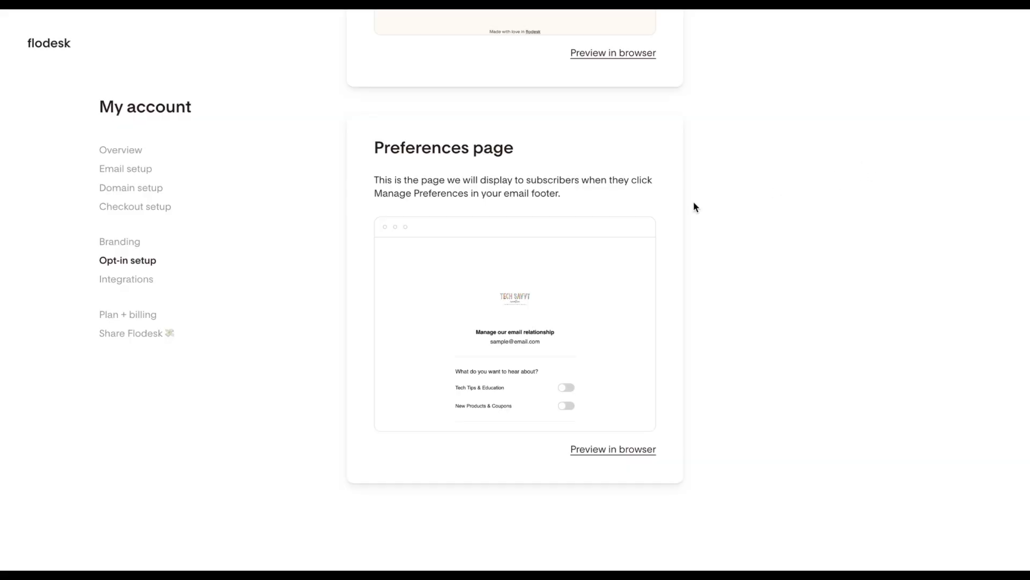
Step: Open Integrations to see connected Instagram and Canva plus Zapier favorites like Typeform and Kajabi
click(114, 280)
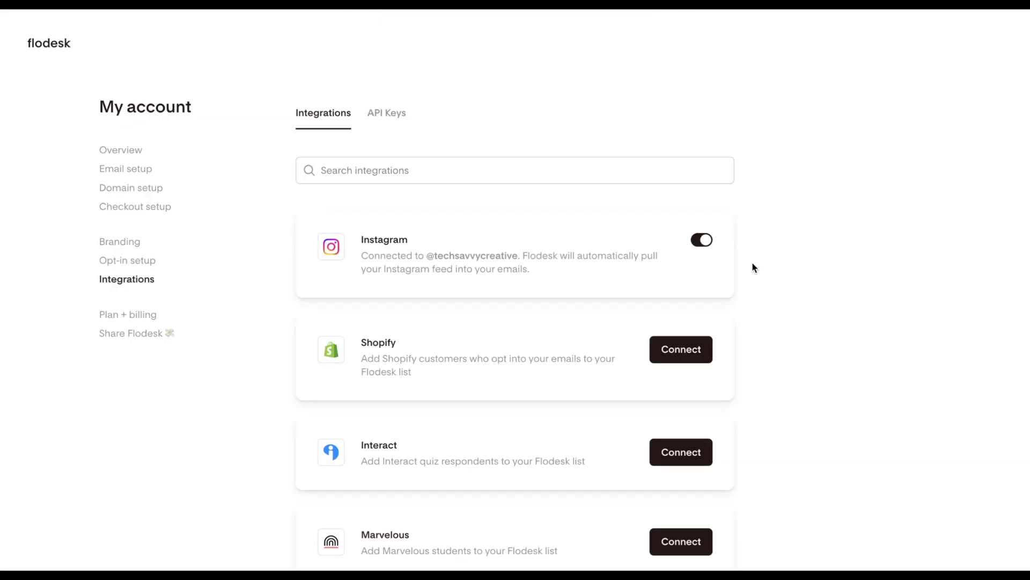
scroll(753, 267, down, 2)
scroll(754, 268, down, 3)
scroll(753, 268, down, 1)
scroll(753, 267, down, 2)
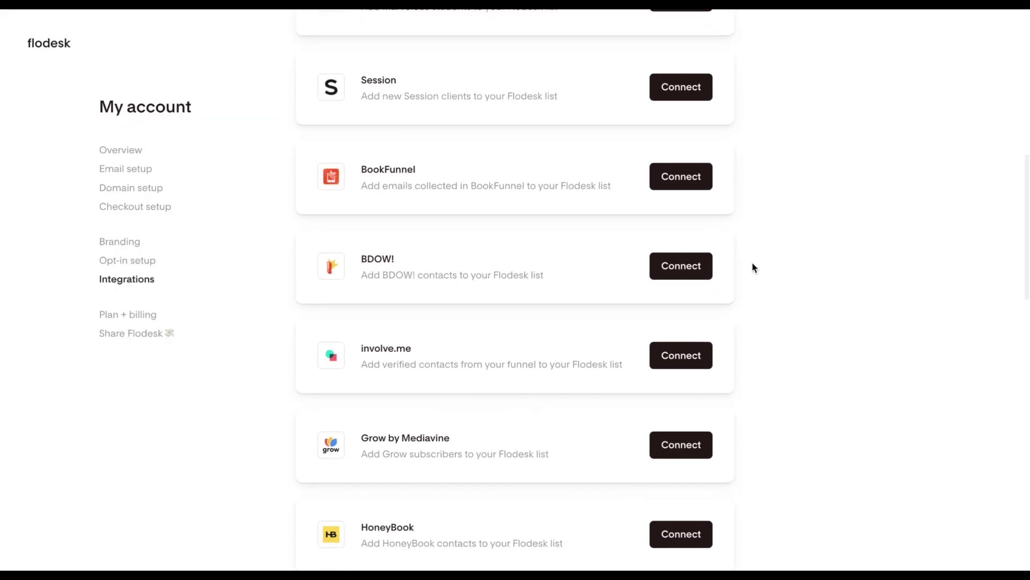
scroll(754, 267, down, 2)
scroll(754, 268, down, 1)
scroll(754, 267, down, 1)
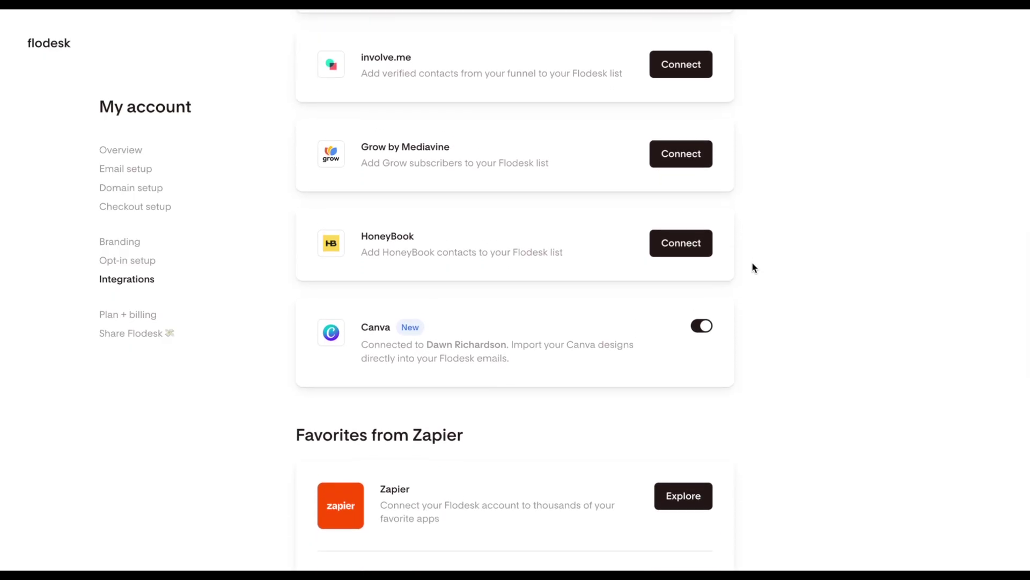
scroll(753, 268, up, 2)
scroll(752, 267, up, 4)
scroll(752, 268, up, 2)
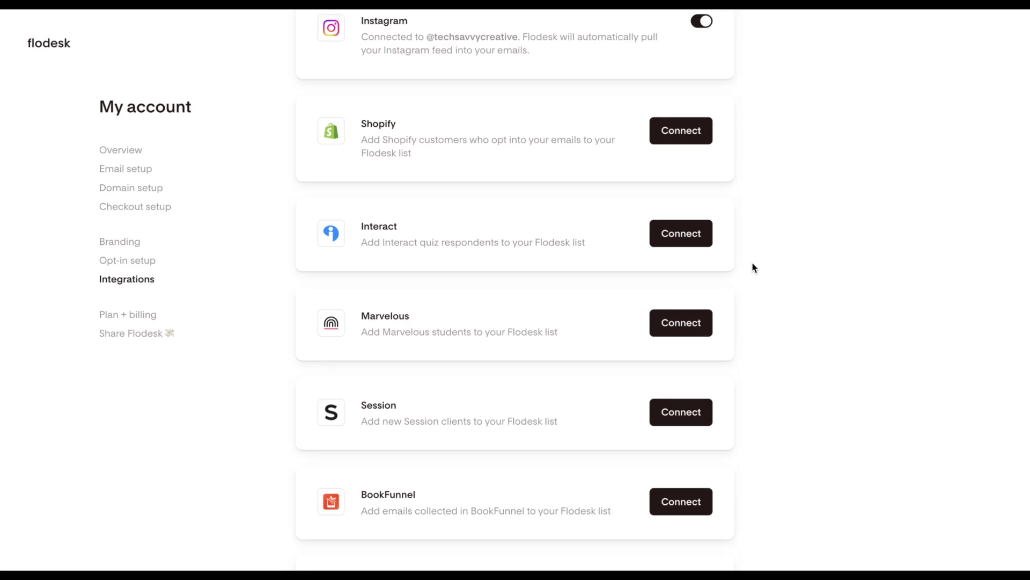
scroll(752, 267, down, 2)
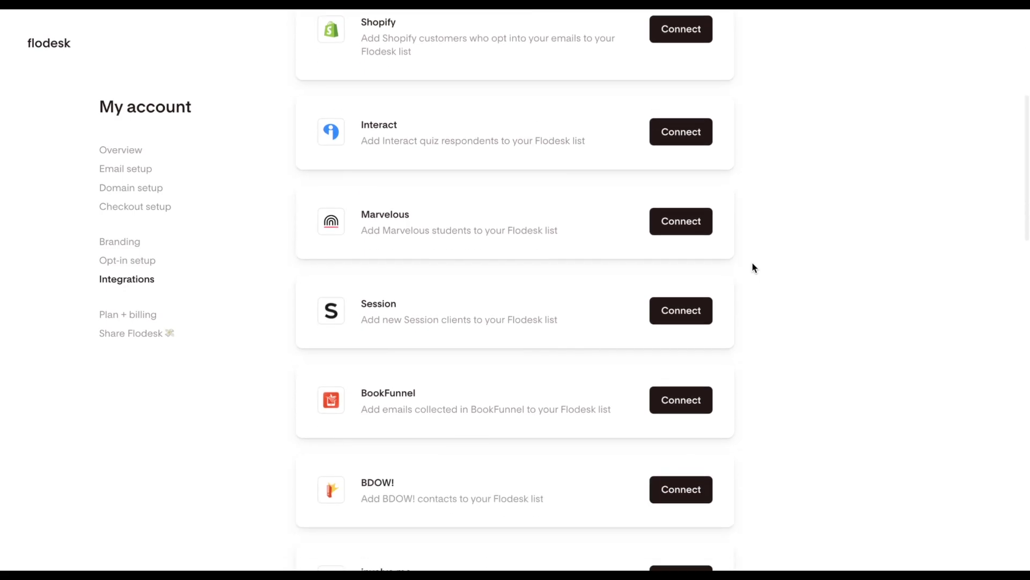
scroll(752, 268, down, 5)
scroll(752, 268, down, 2)
scroll(752, 268, down, 2)
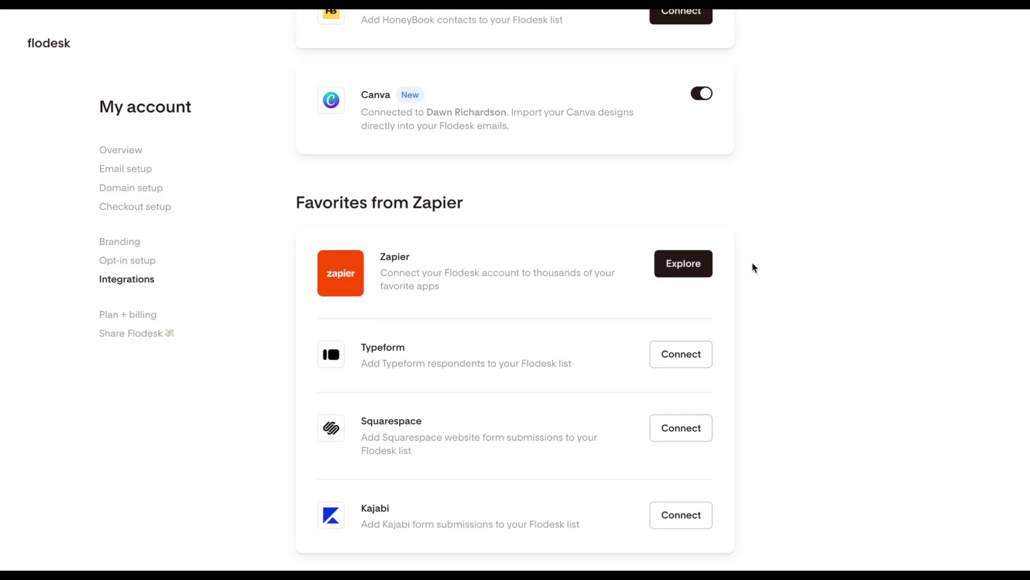
scroll(752, 267, down, 1)
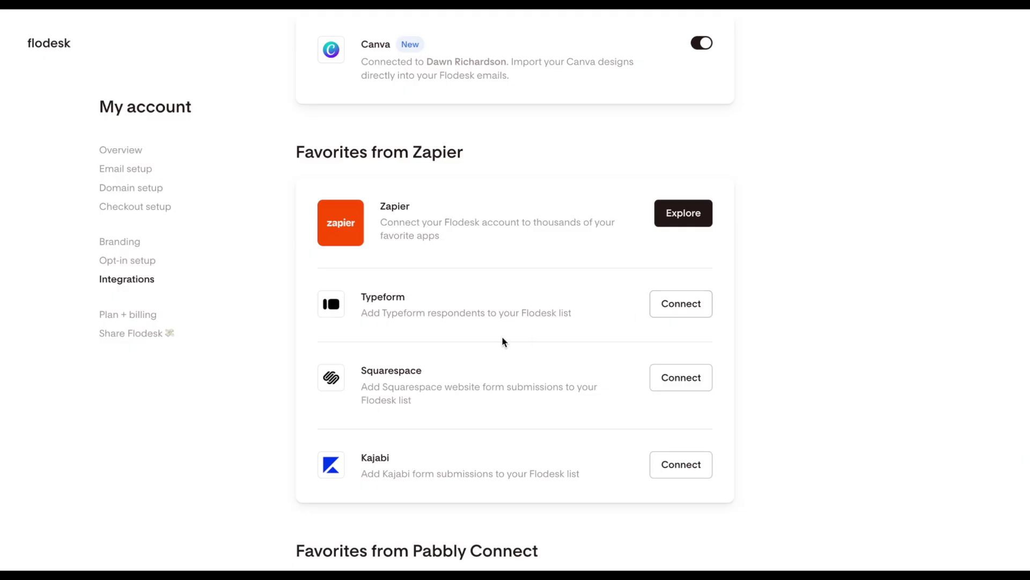
Step: Open Plan + billing to see the Everything (free plan) with unlimited emails and checkouts
click(114, 316)
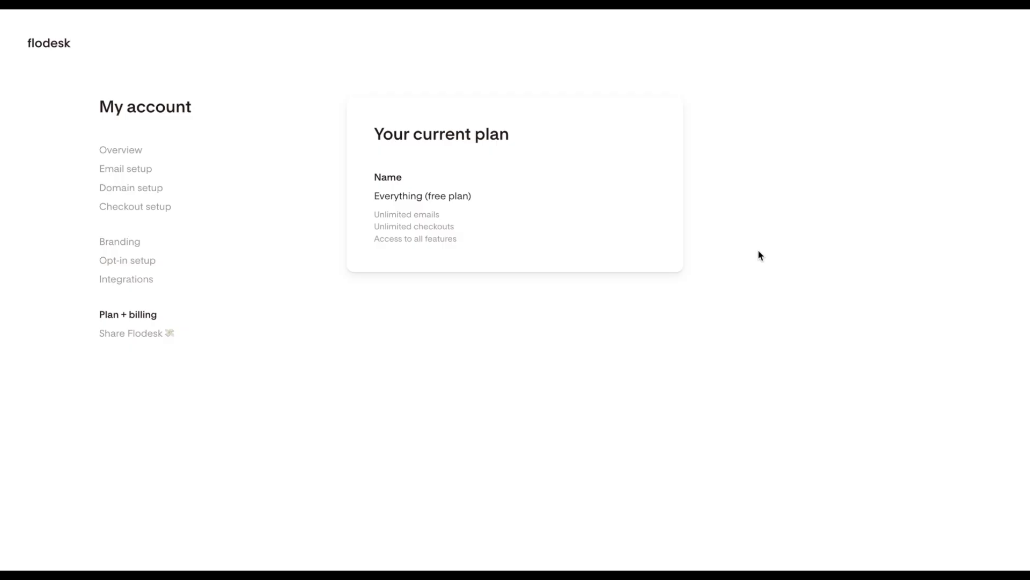
Step: Review the Share Flodesk referral dashboard: affiliate link, 23 referrals and 14 conversions
click(143, 338)
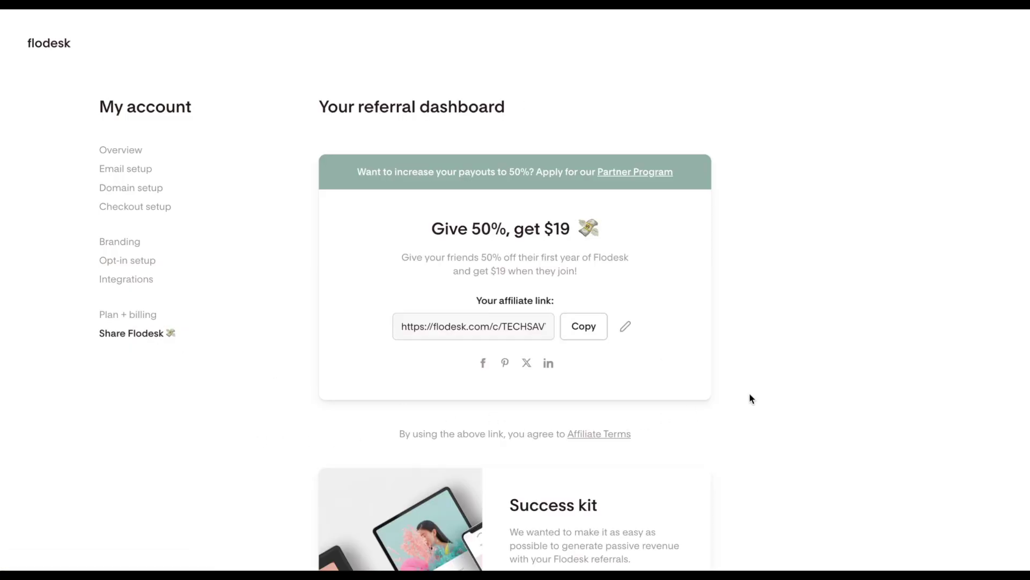
scroll(813, 373, down, 1)
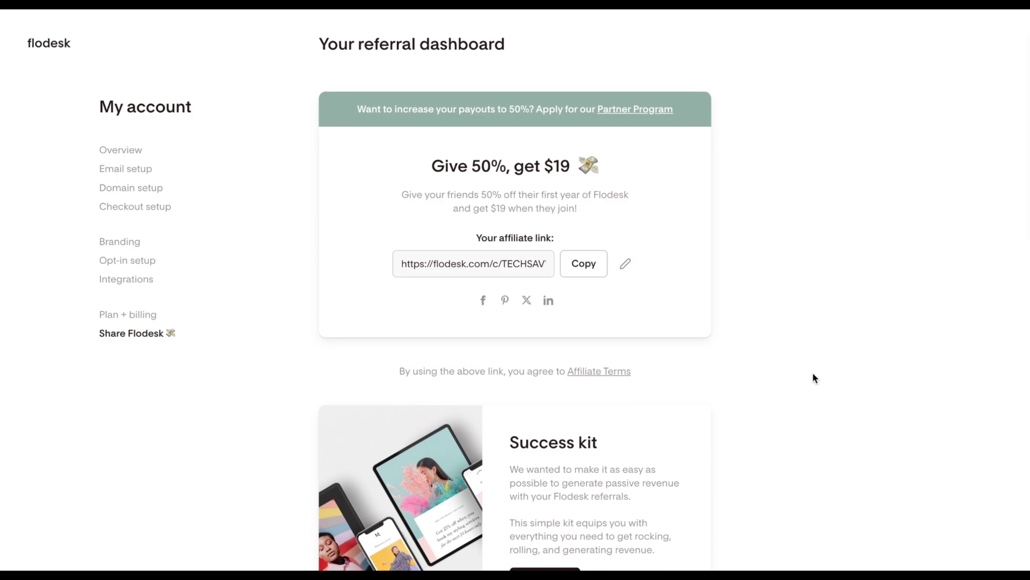
scroll(813, 376, down, 1)
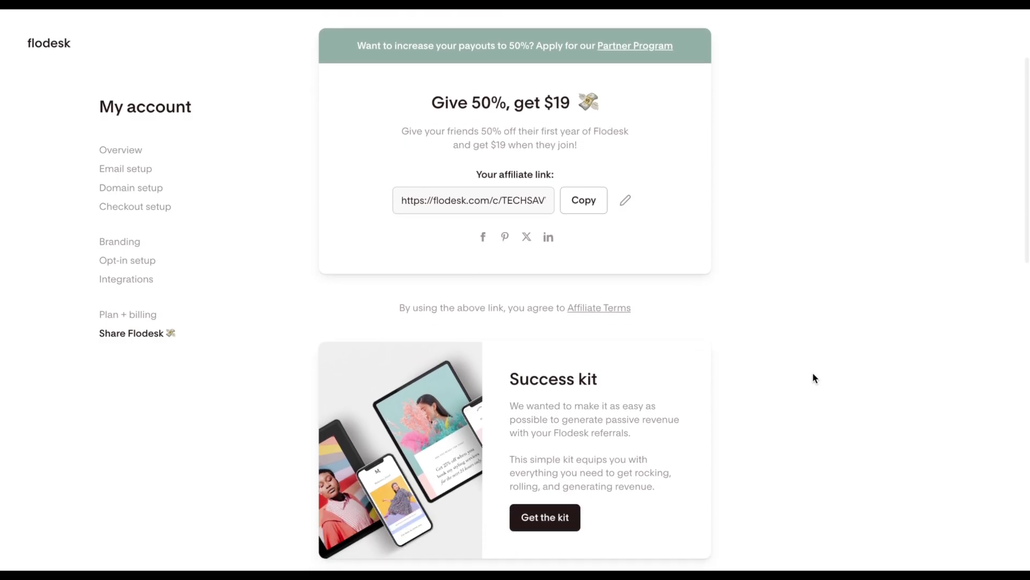
scroll(813, 375, down, 3)
scroll(813, 376, down, 2)
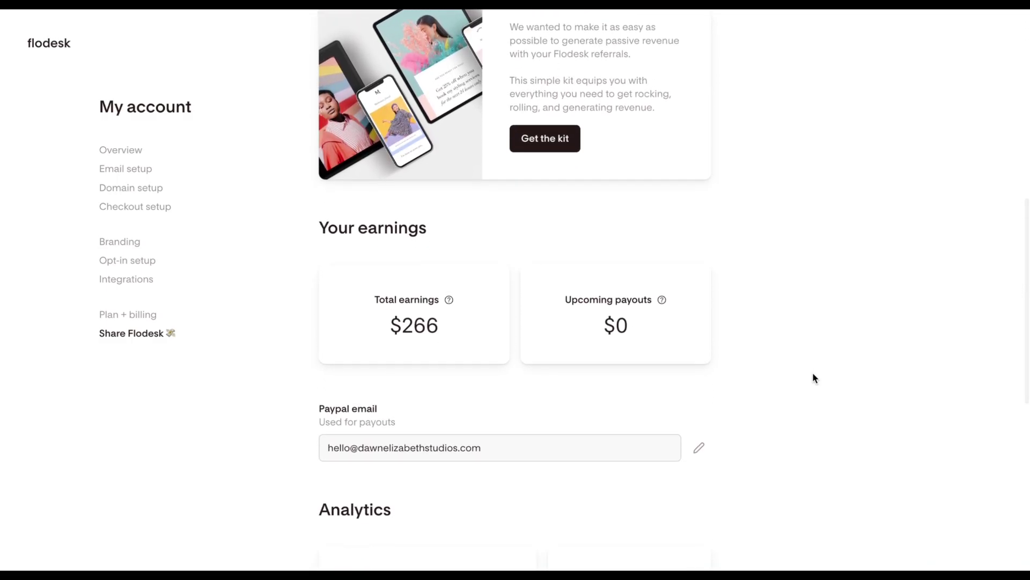
scroll(813, 377, down, 2)
scroll(813, 377, down, 1)
scroll(814, 378, down, 3)
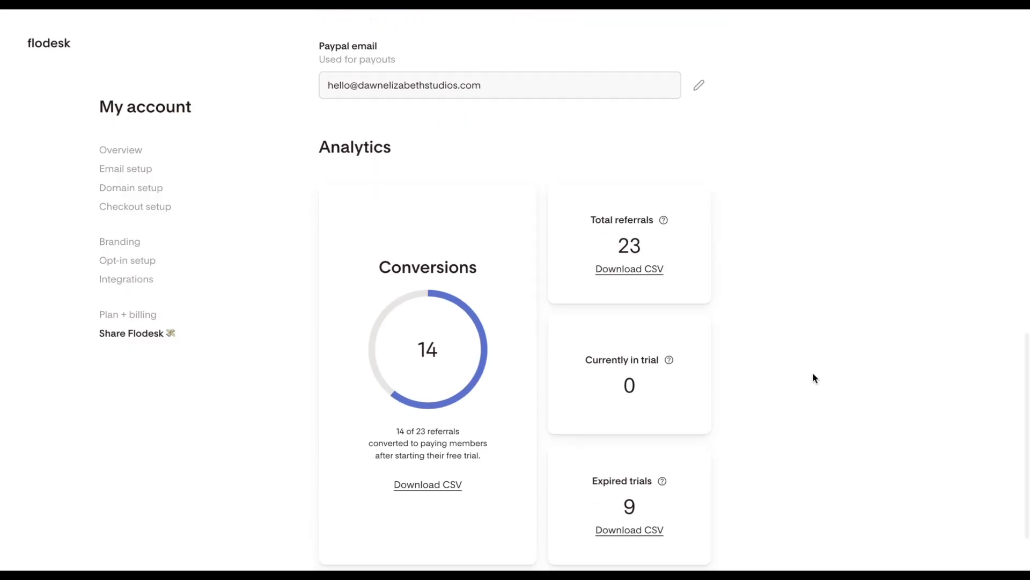
scroll(814, 378, down, 1)
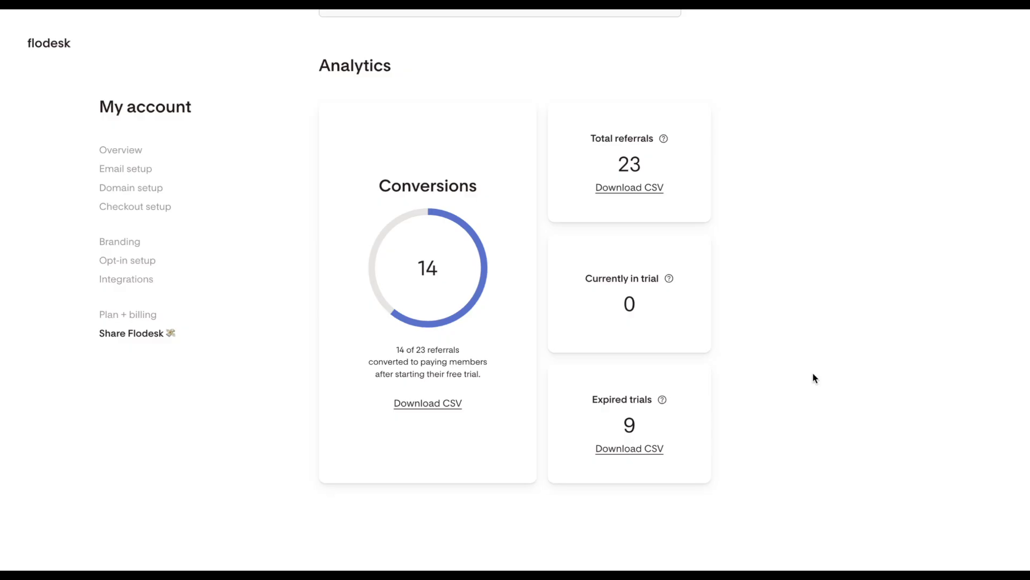
scroll(813, 378, up, 3)
scroll(813, 376, up, 8)
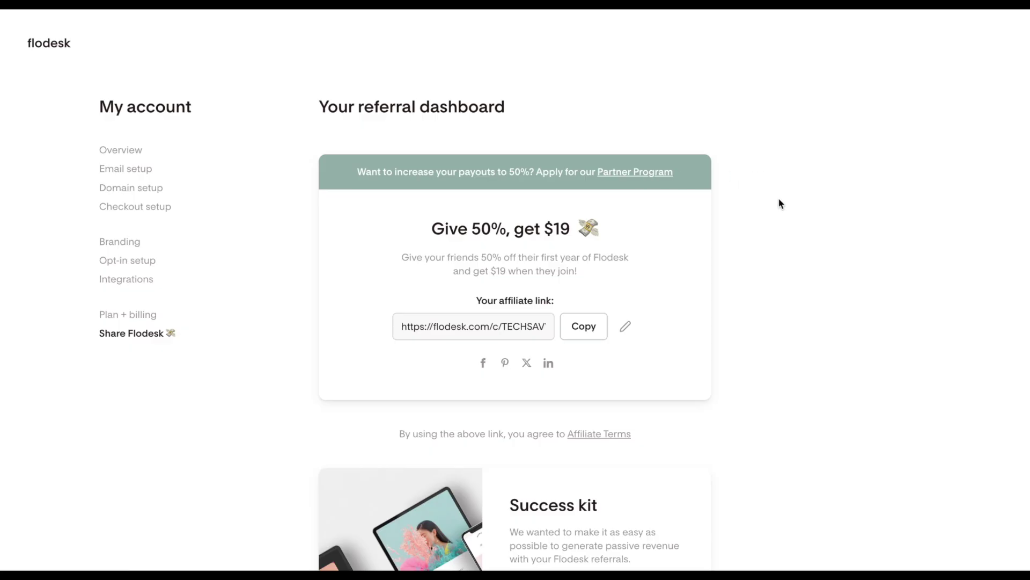
Step: Go back to My emails via the Flodesk logo
click(65, 53)
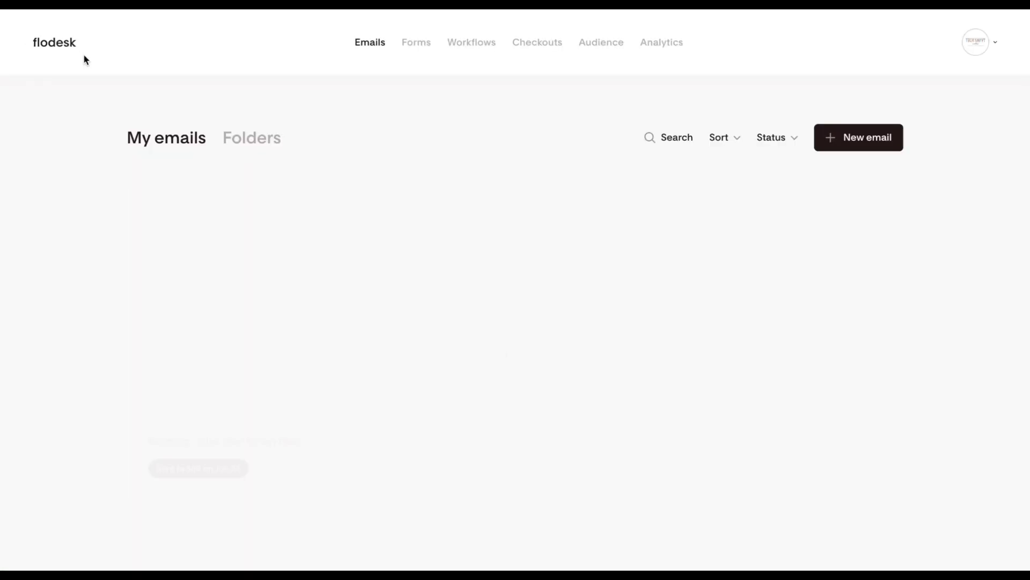